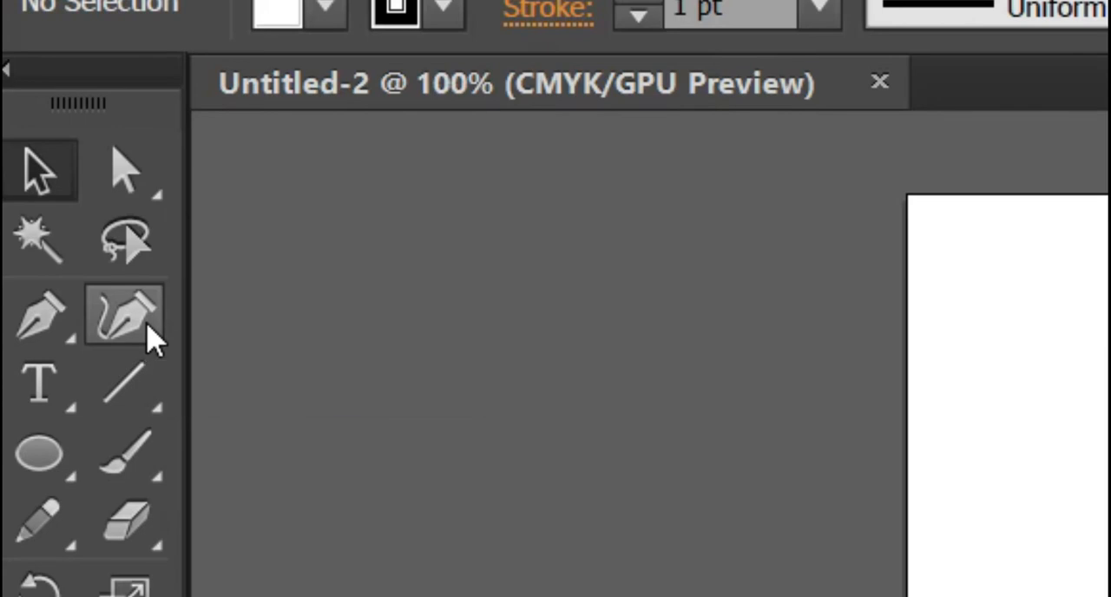
# - Draw a closed, egg-shaped practice path through six anchor points with the Curvature tool
pyautogui.click(152, 338)
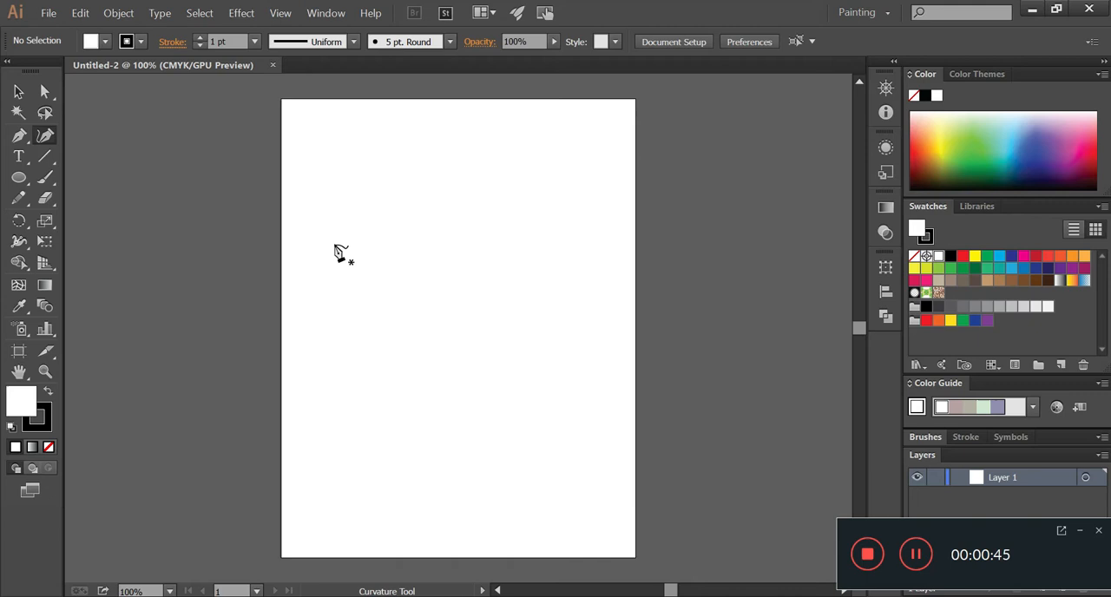
pyautogui.click(334, 245)
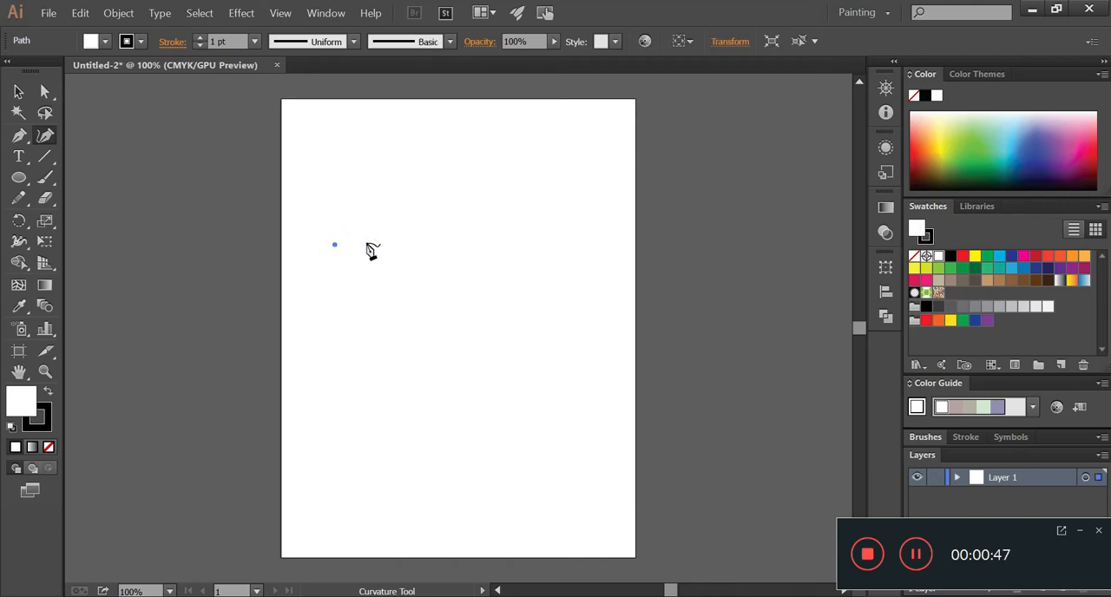
pyautogui.click(489, 240)
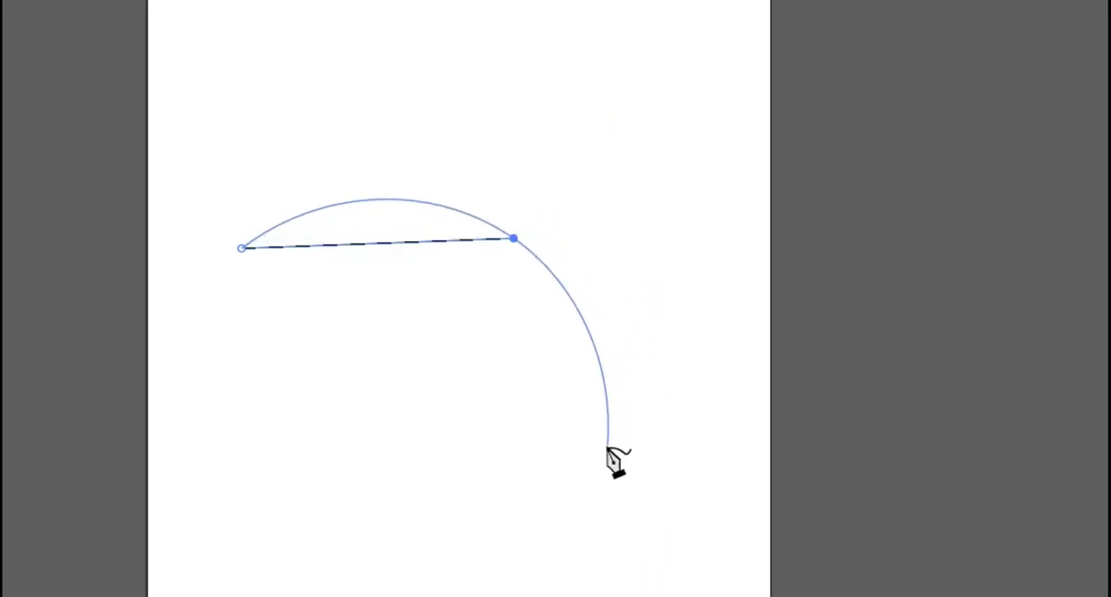
pyautogui.click(573, 422)
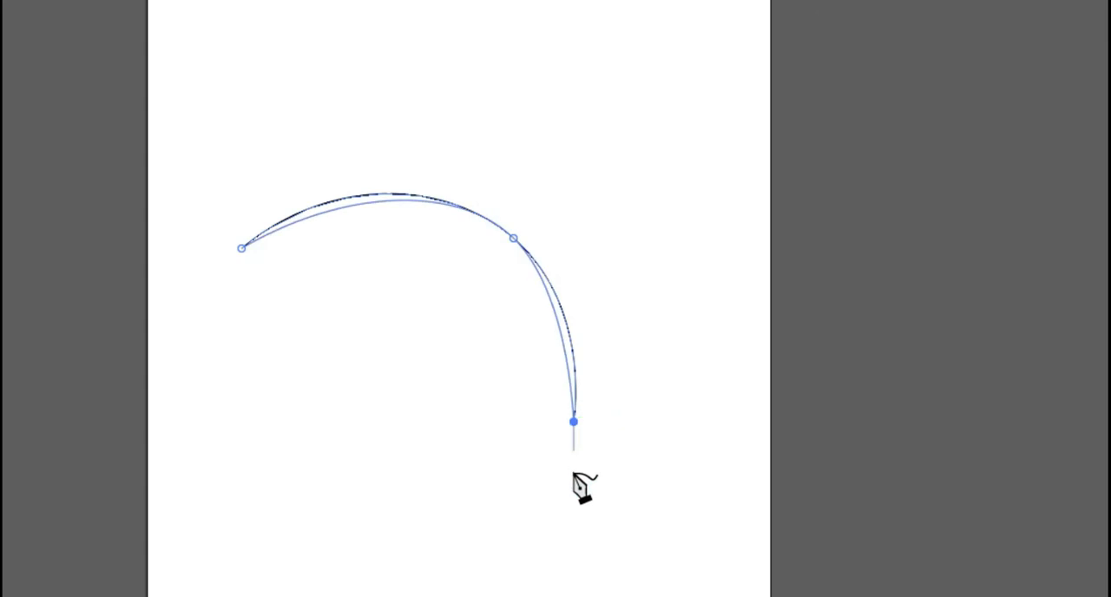
pyautogui.click(501, 561)
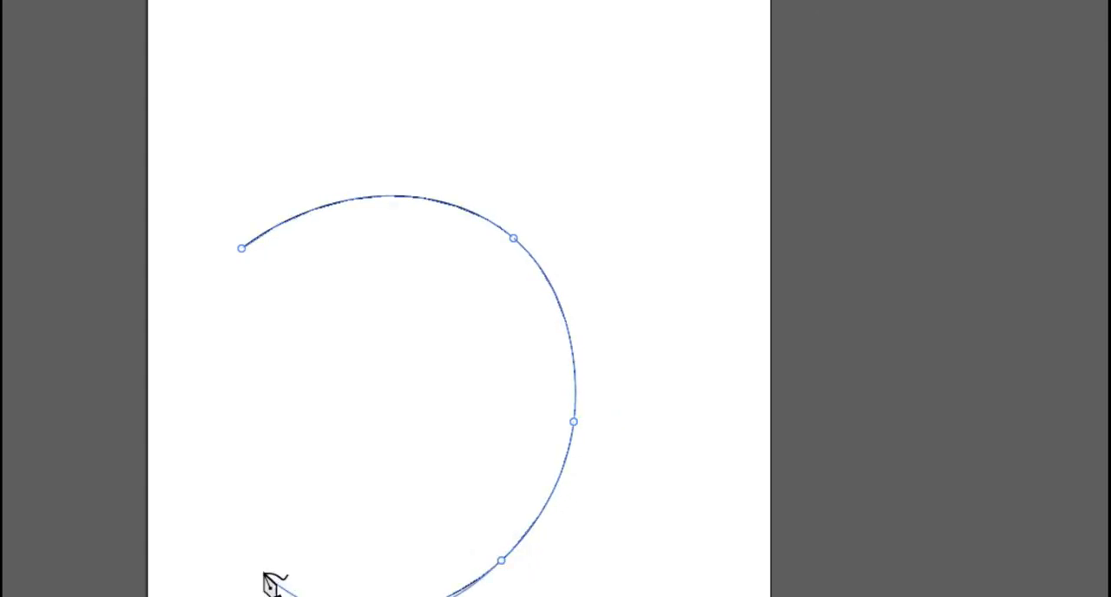
pyautogui.click(251, 563)
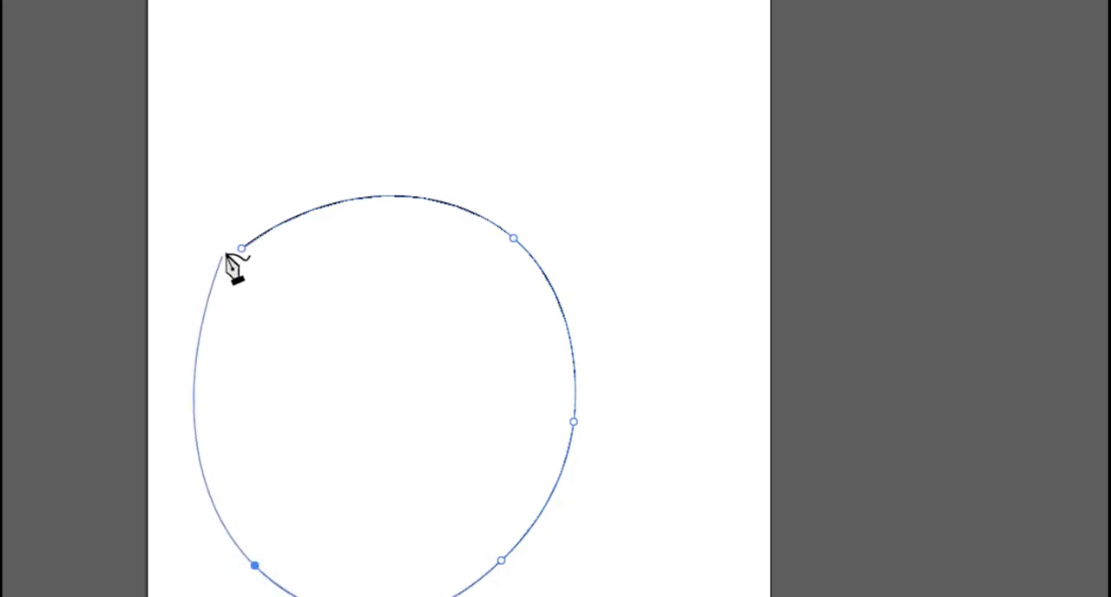
pyautogui.click(241, 249)
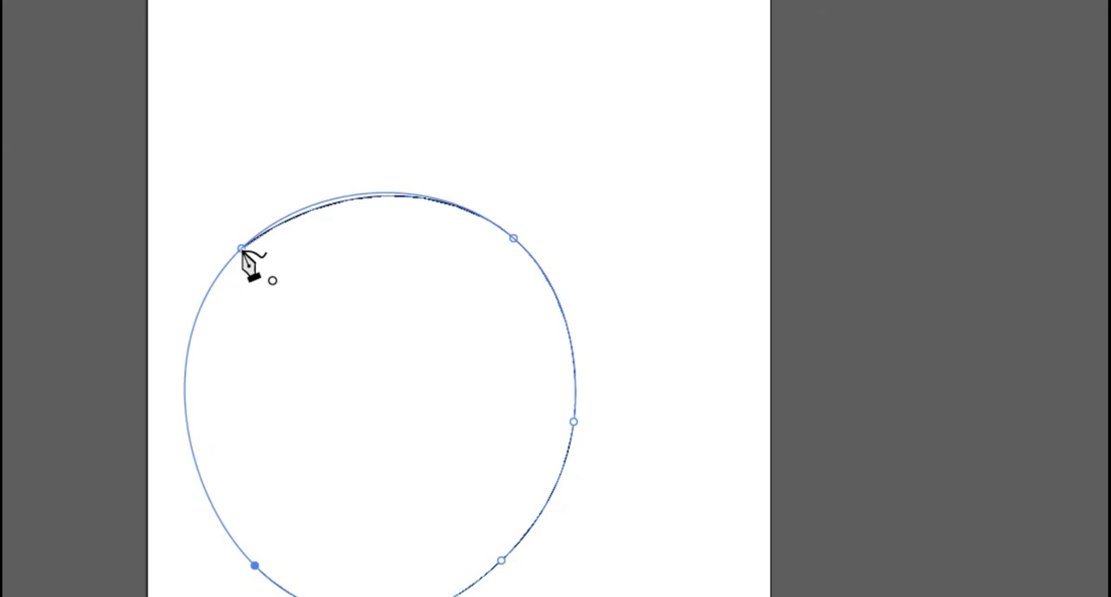
pyautogui.click(241, 250)
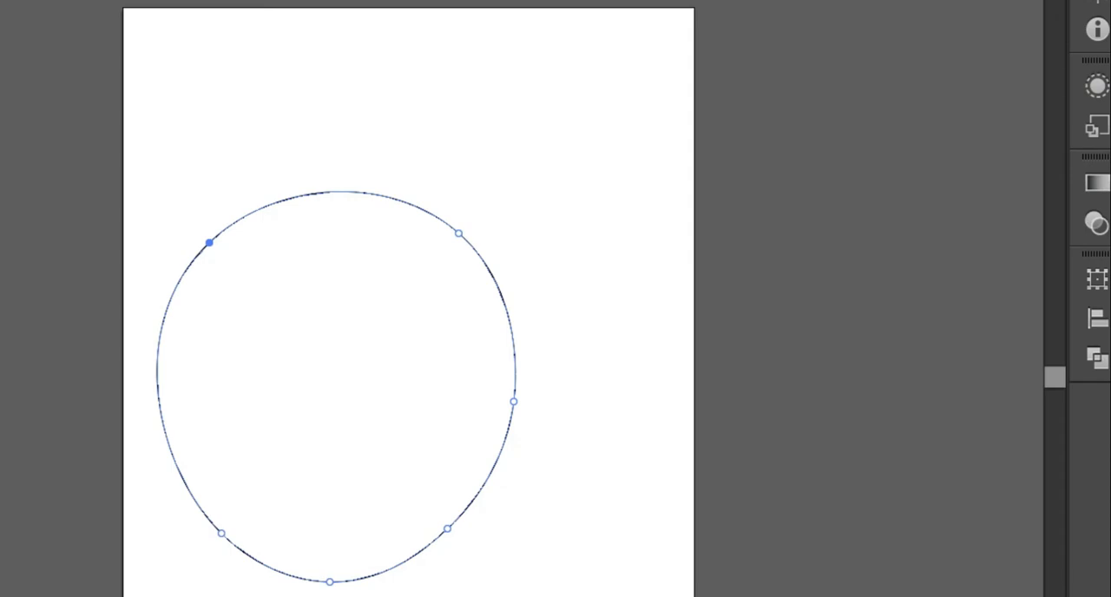
# - Draw a second closed, wavy freeform path above and beside the oval with the Curvature tool
pyautogui.click(303, 75)
pyautogui.click(533, 59)
pyautogui.click(589, 201)
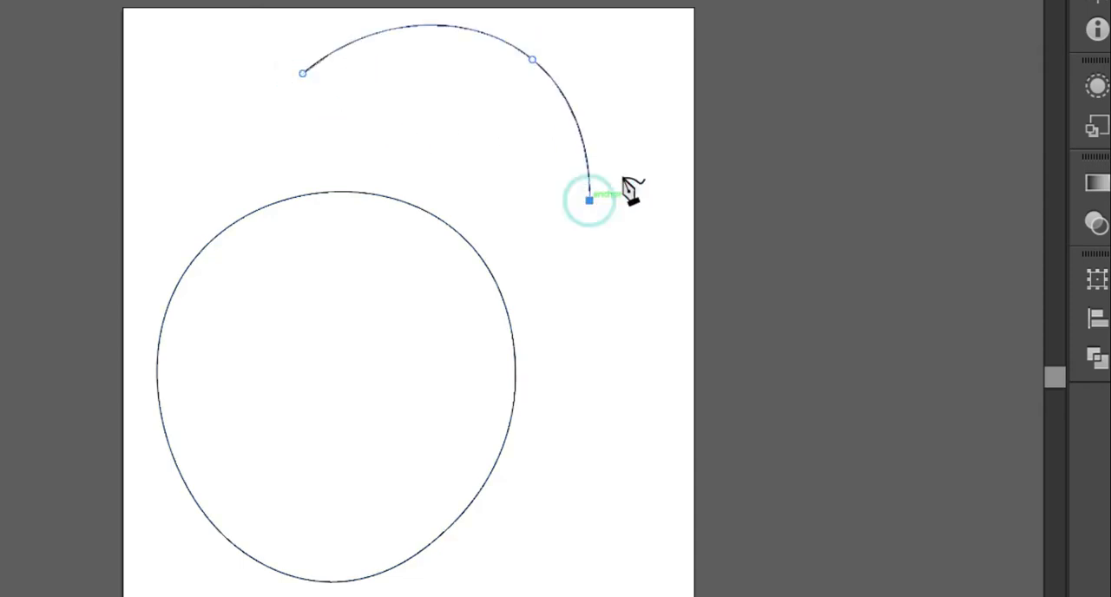
pyautogui.click(661, 87)
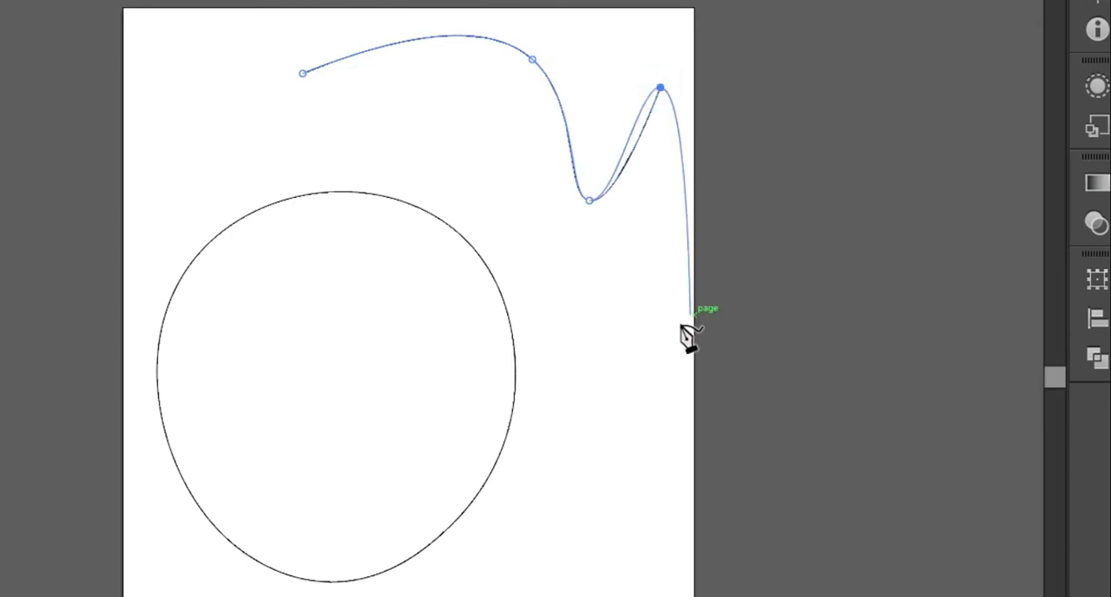
pyautogui.click(652, 343)
pyautogui.click(513, 257)
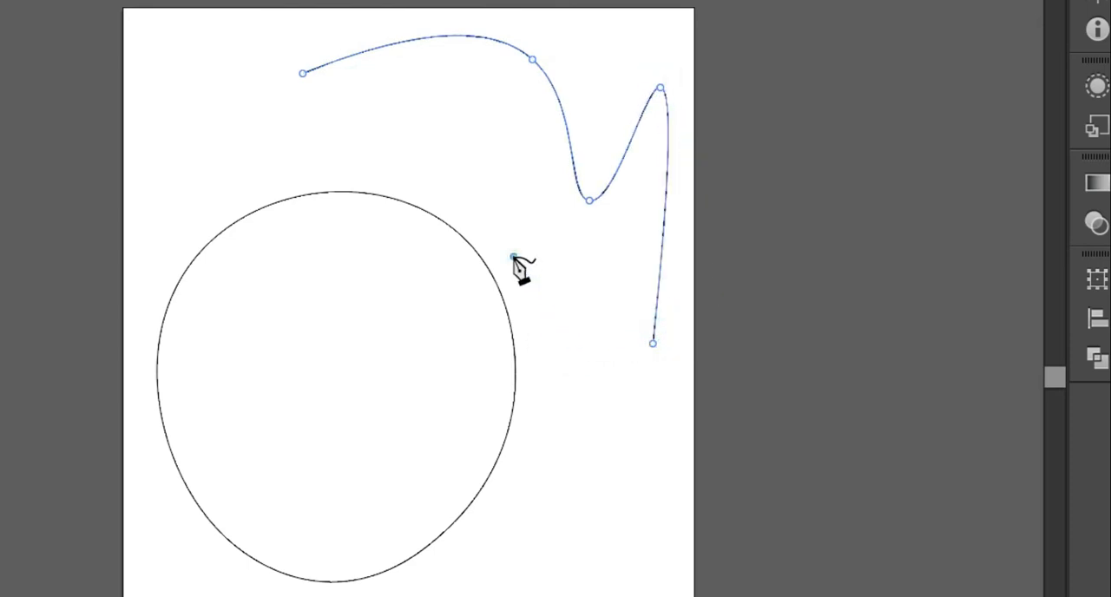
pyautogui.click(301, 74)
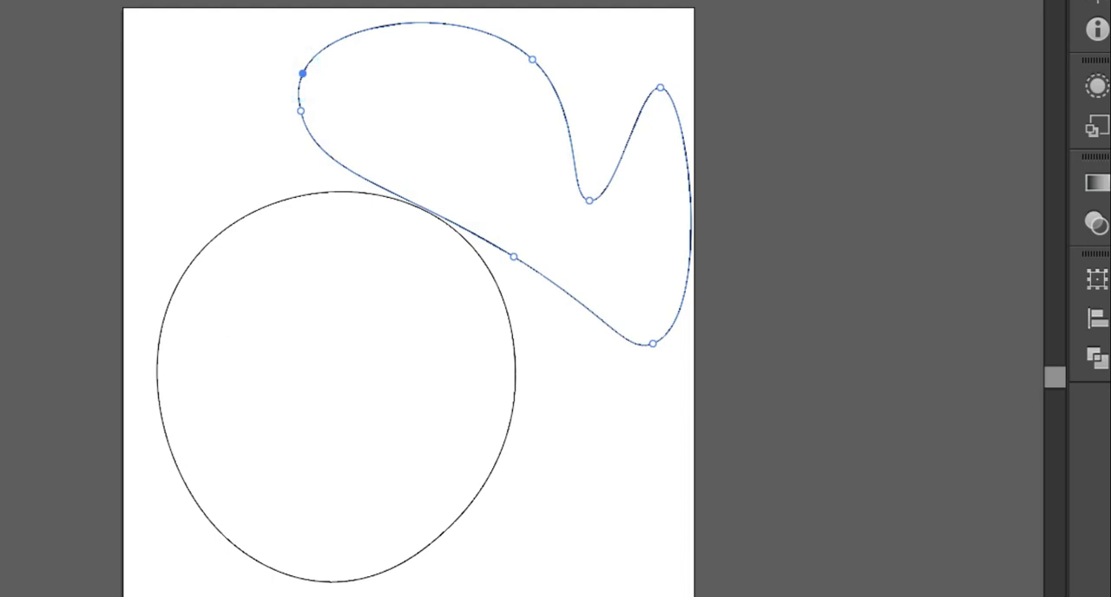
# - Delete both practice shapes to clear the artboard
pyautogui.press('v')
pyautogui.hotkey('ctrl', 'a')
pyautogui.press('a')
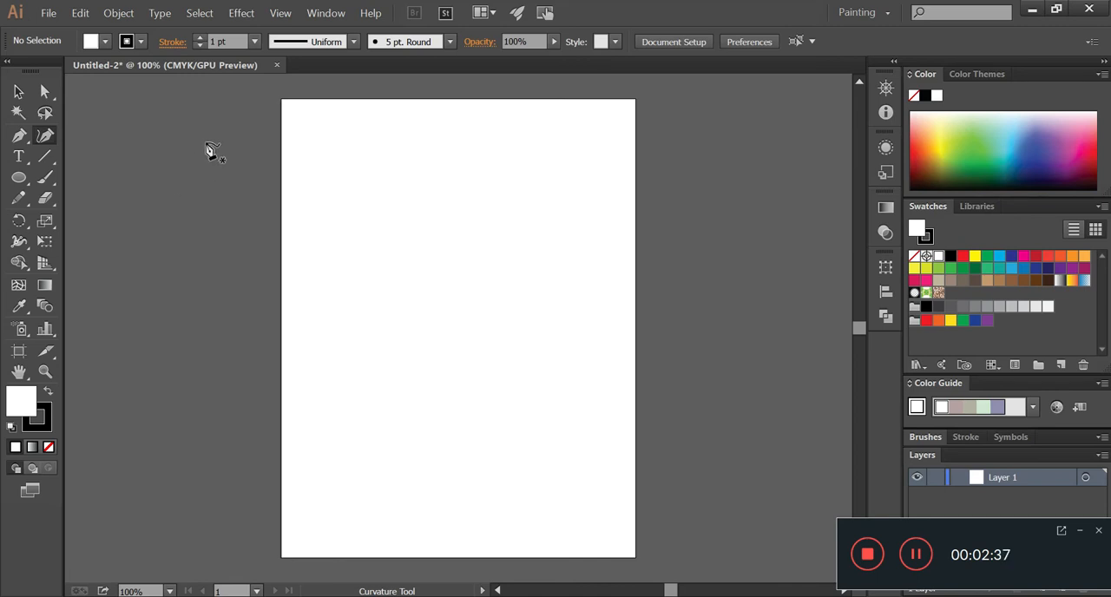
# - Show the grid over the artboard as a drawing reference
pyautogui.click(279, 14)
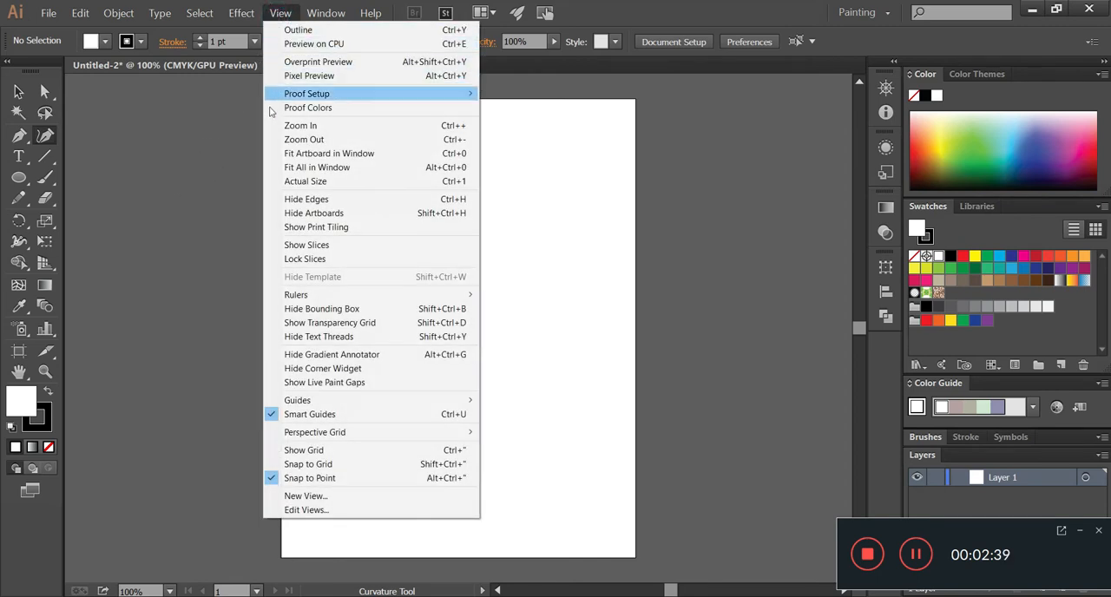
pyautogui.click(278, 451)
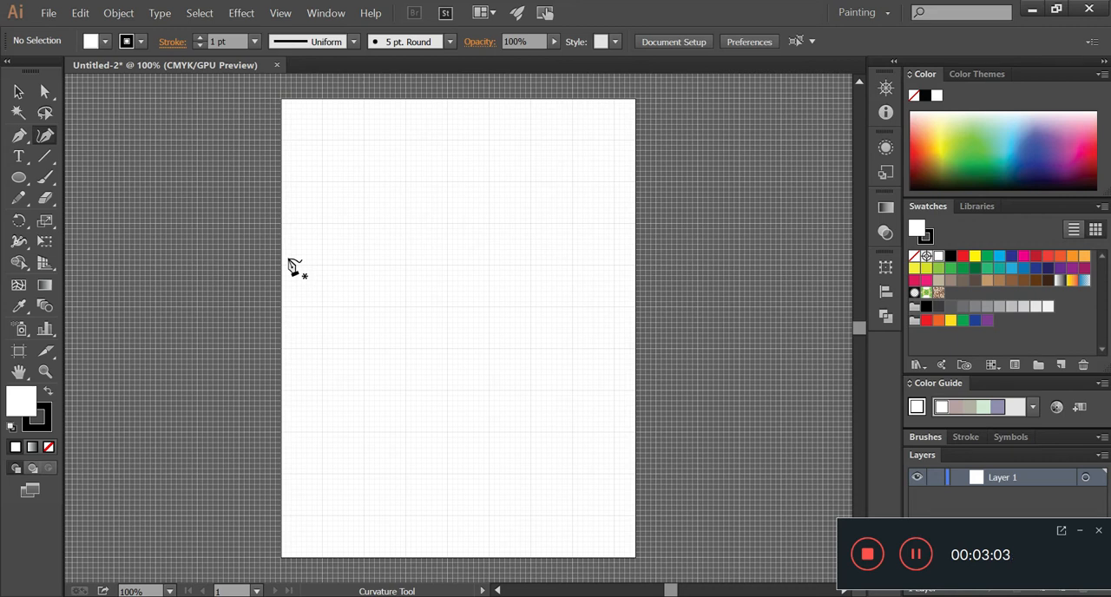
# - Draw the right half of a red-filled heart with the Curvature tool, placing points along the grid from the top notch to the bottom tip
pyautogui.press('z')
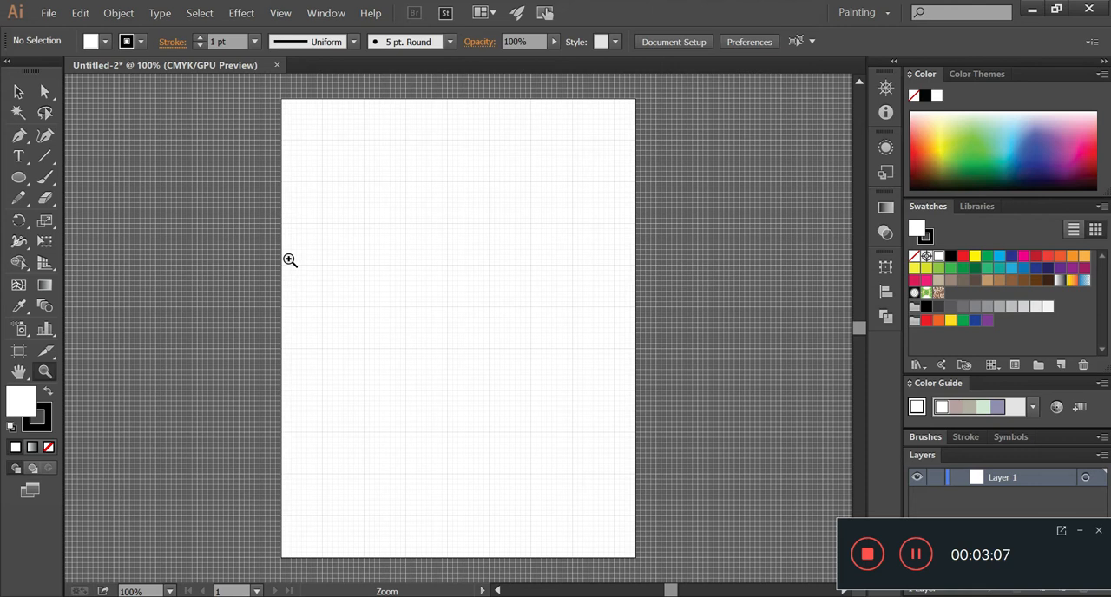
pyautogui.click(492, 274)
pyautogui.click(492, 273)
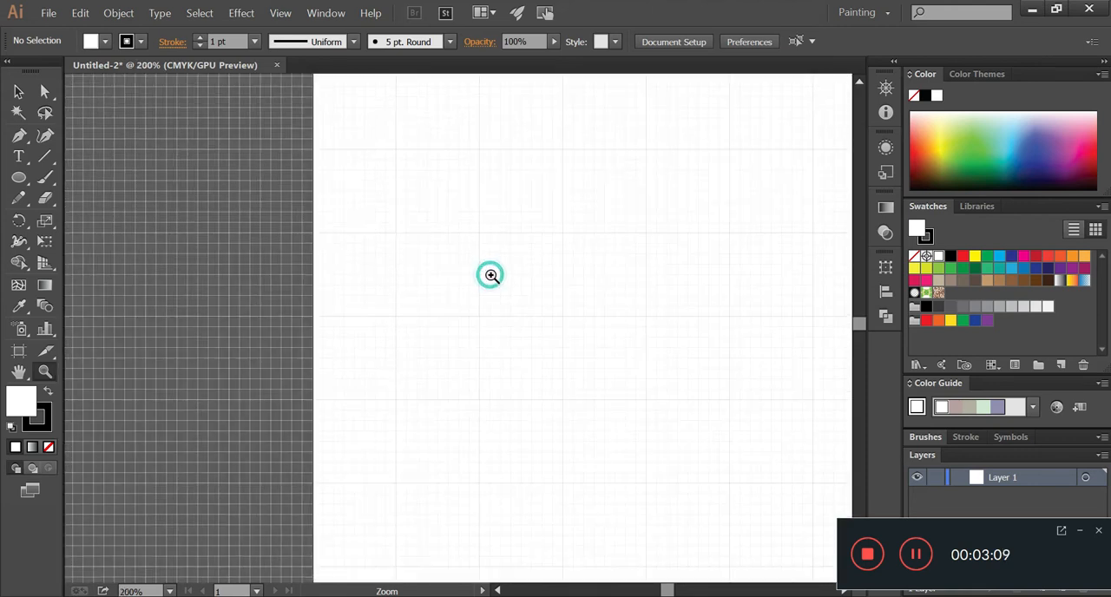
pyautogui.click(524, 268)
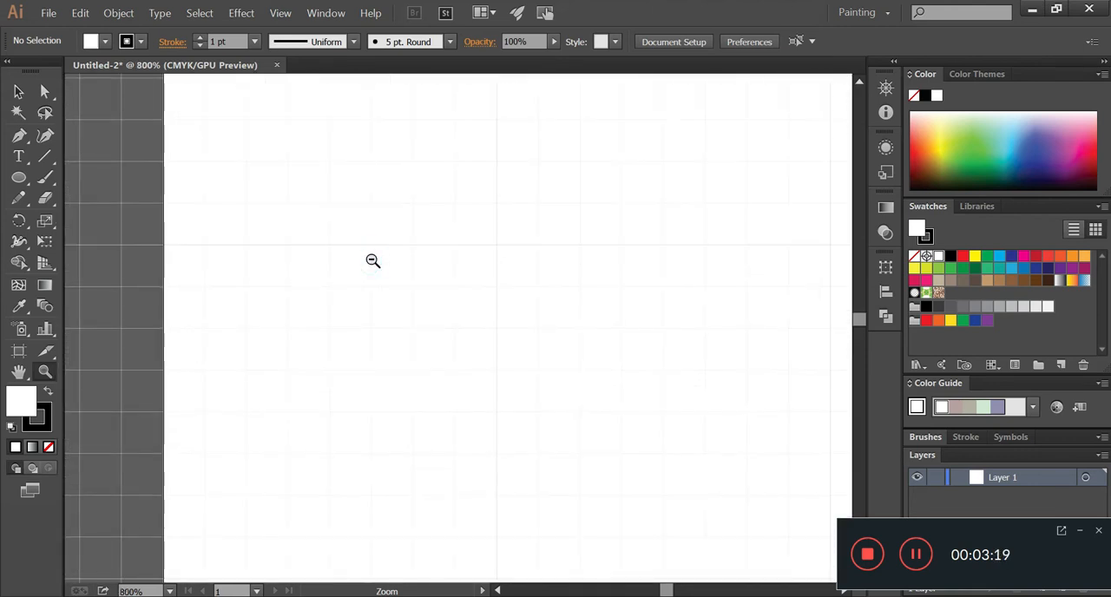
pyautogui.keyDown('alt'); pyautogui.click(373, 261); pyautogui.keyUp('alt')
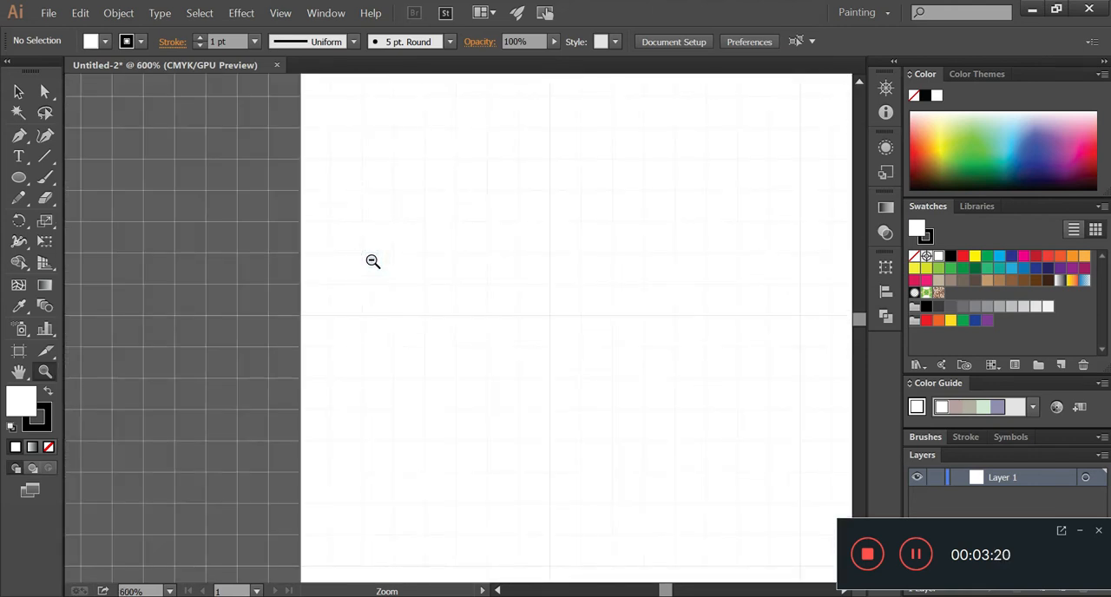
pyautogui.keyDown('alt'); pyautogui.click(373, 259); pyautogui.keyUp('alt')
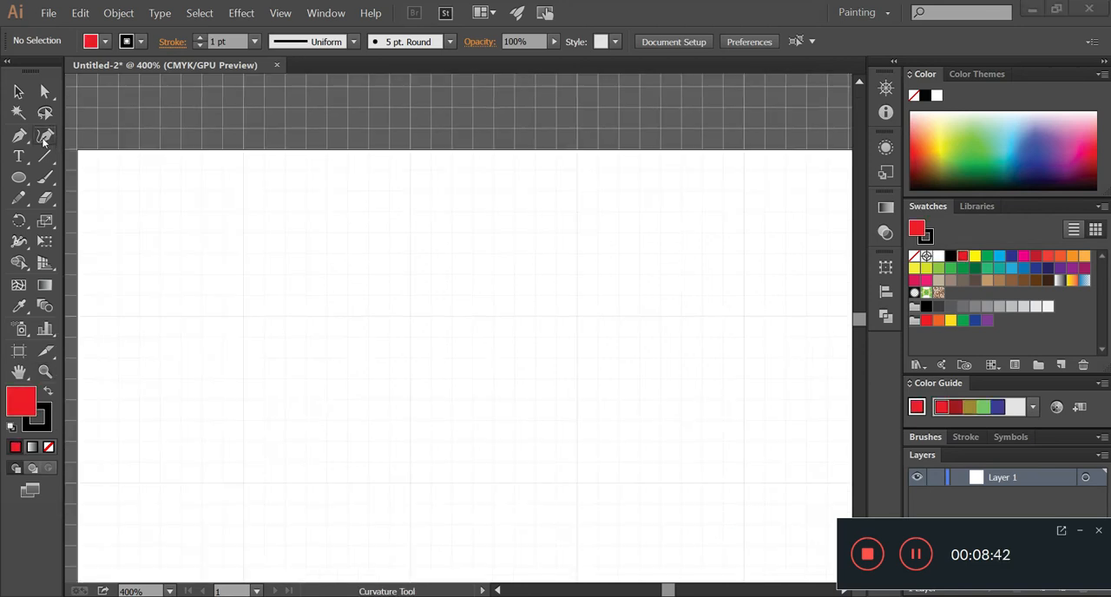
pyautogui.click(45, 135)
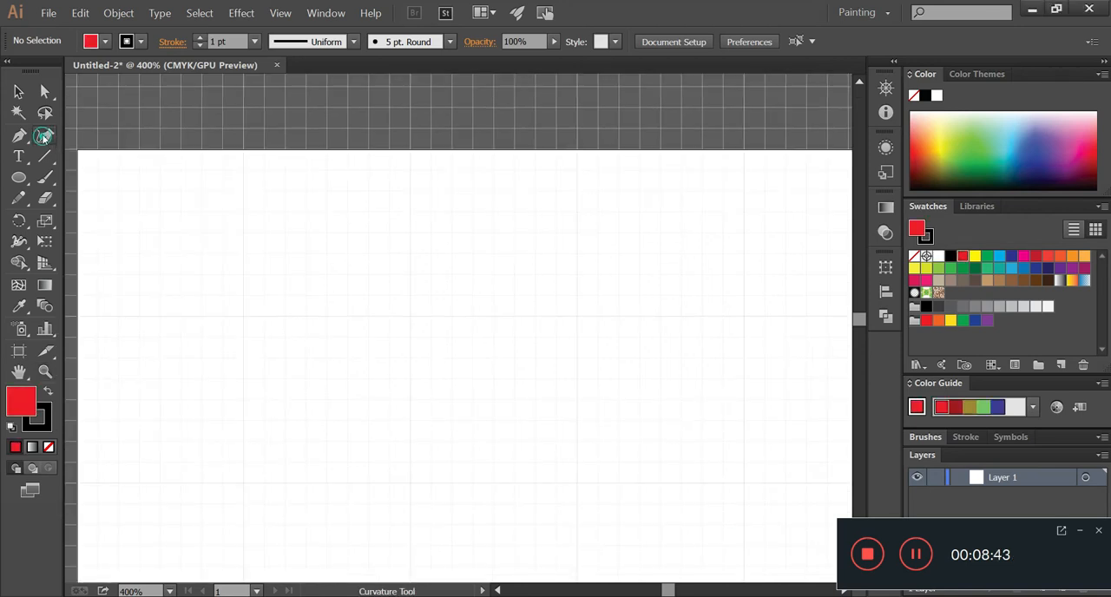
pyautogui.click(411, 316)
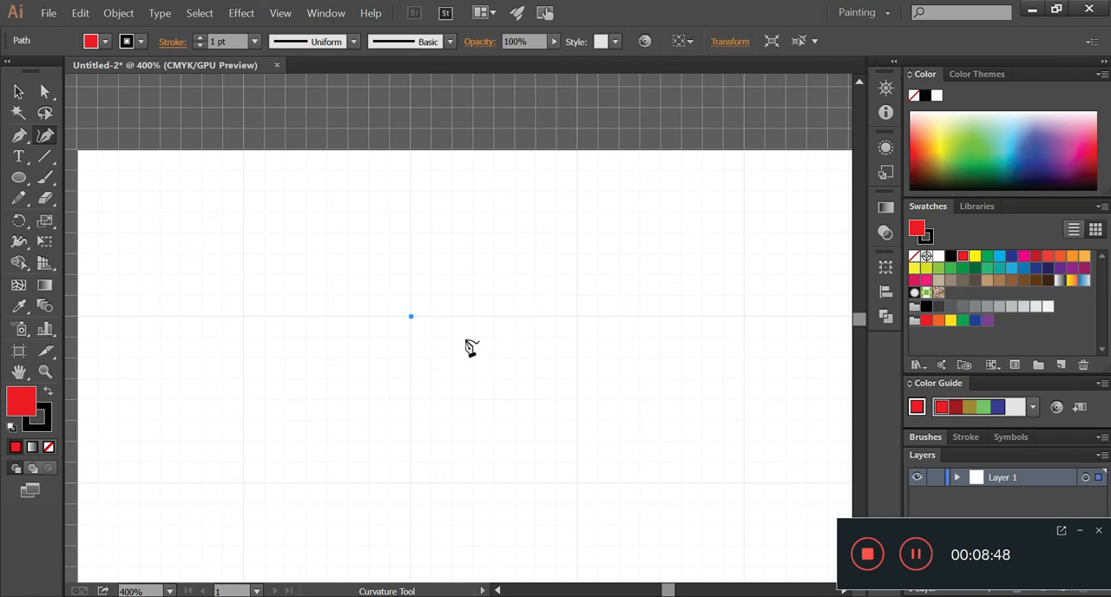
pyautogui.click(475, 276)
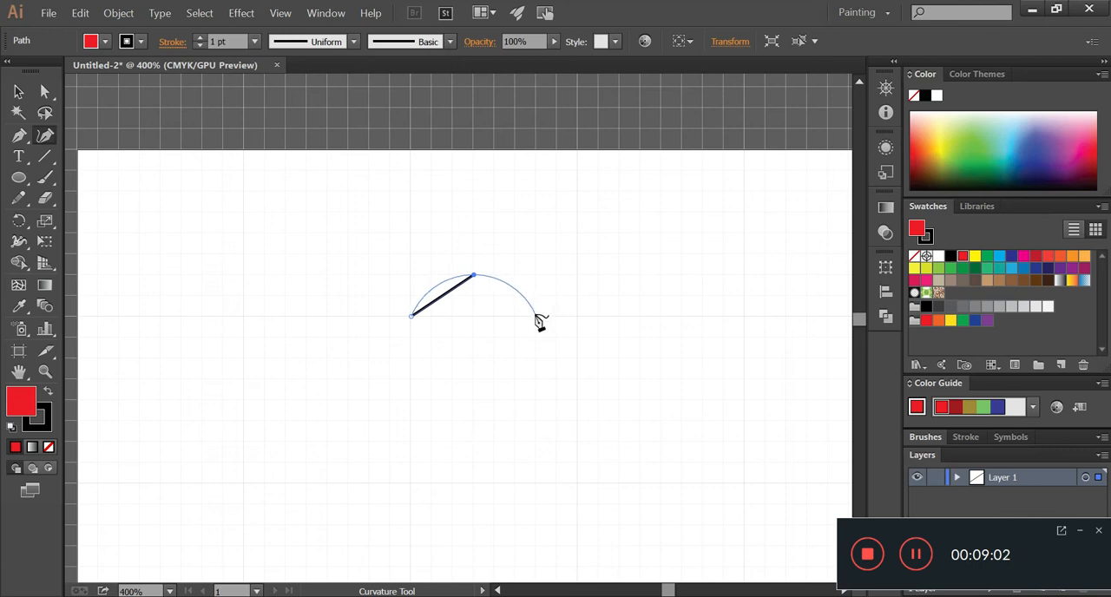
pyautogui.click(537, 317)
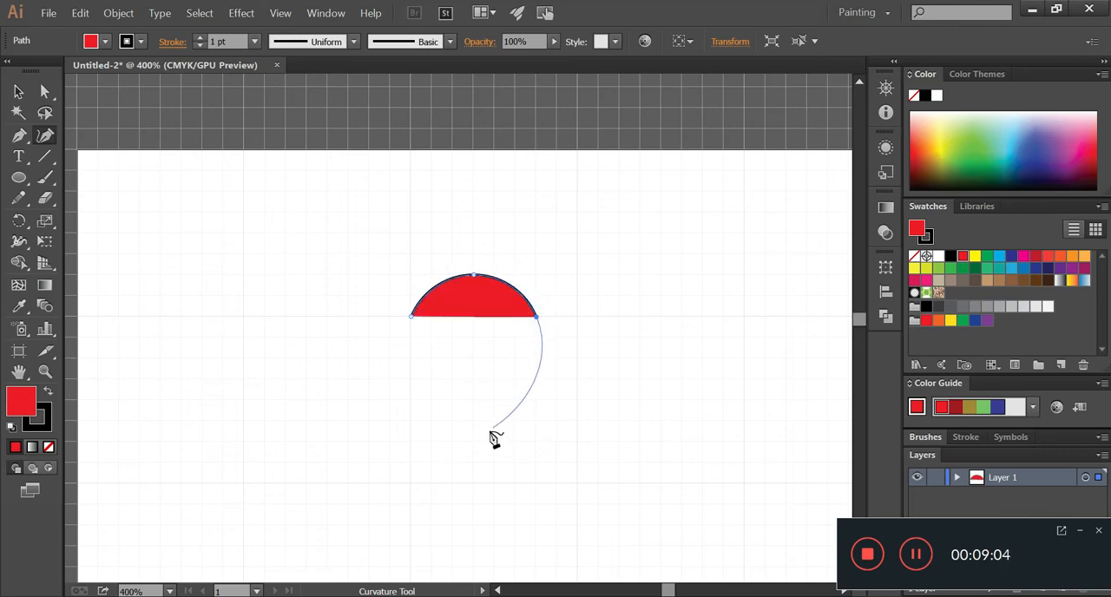
pyautogui.click(413, 485)
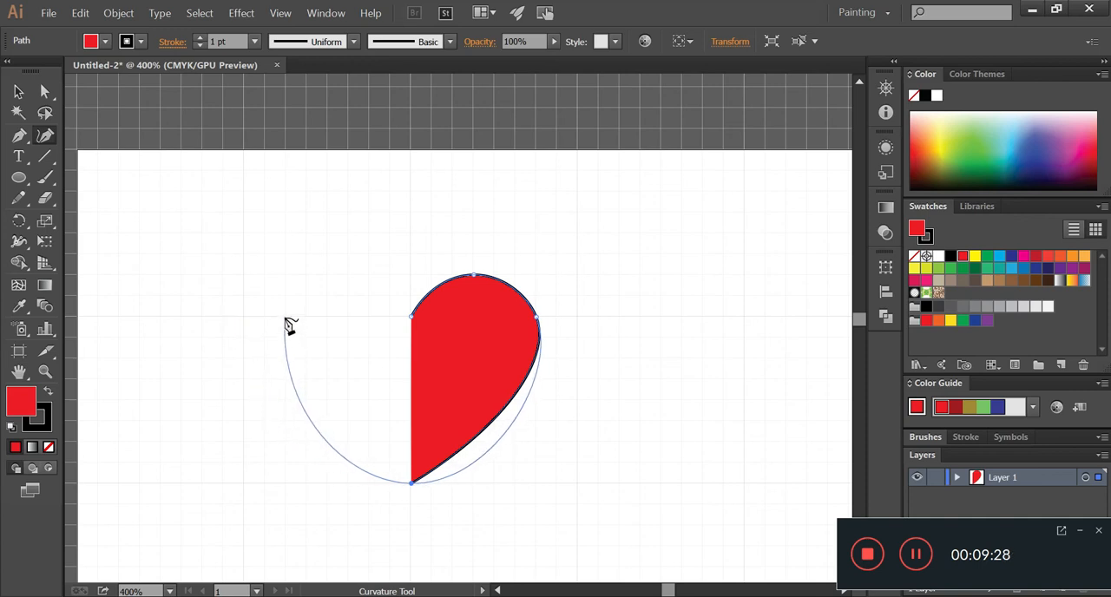
# - Continue the heart path up its left side and over the left lobe, closing it at the top notch
pyautogui.click(286, 318)
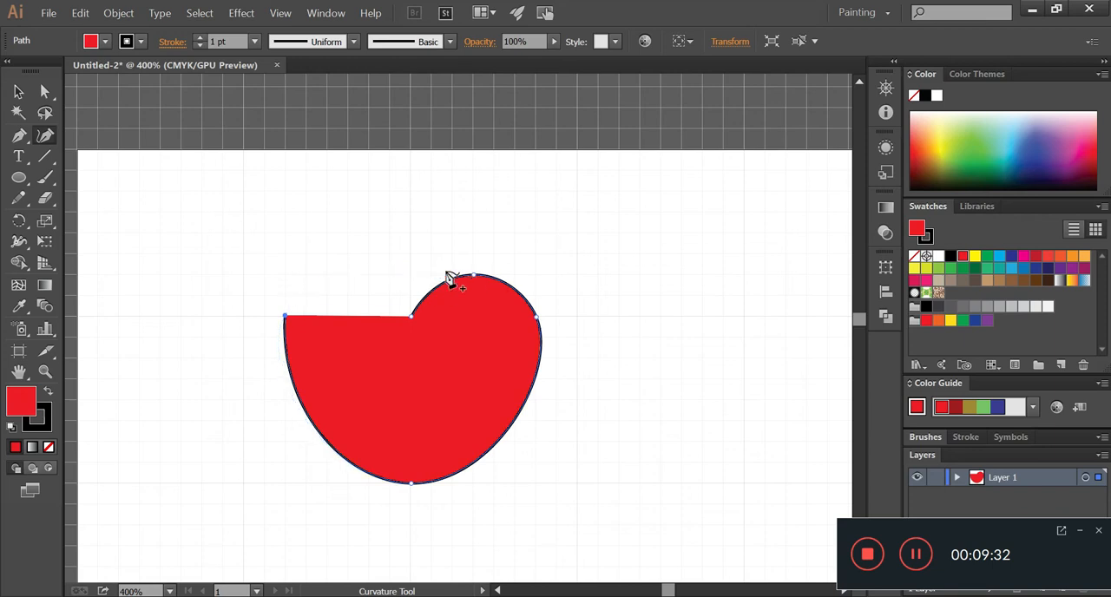
pyautogui.moveTo(416, 310); pyautogui.dragTo(423, 293)
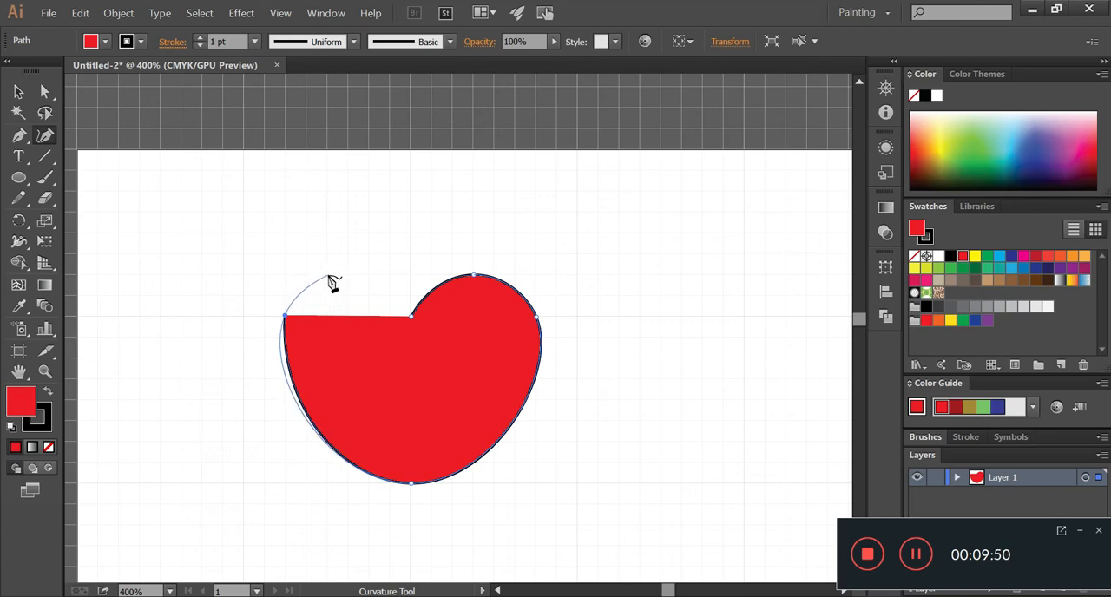
pyautogui.click(328, 278)
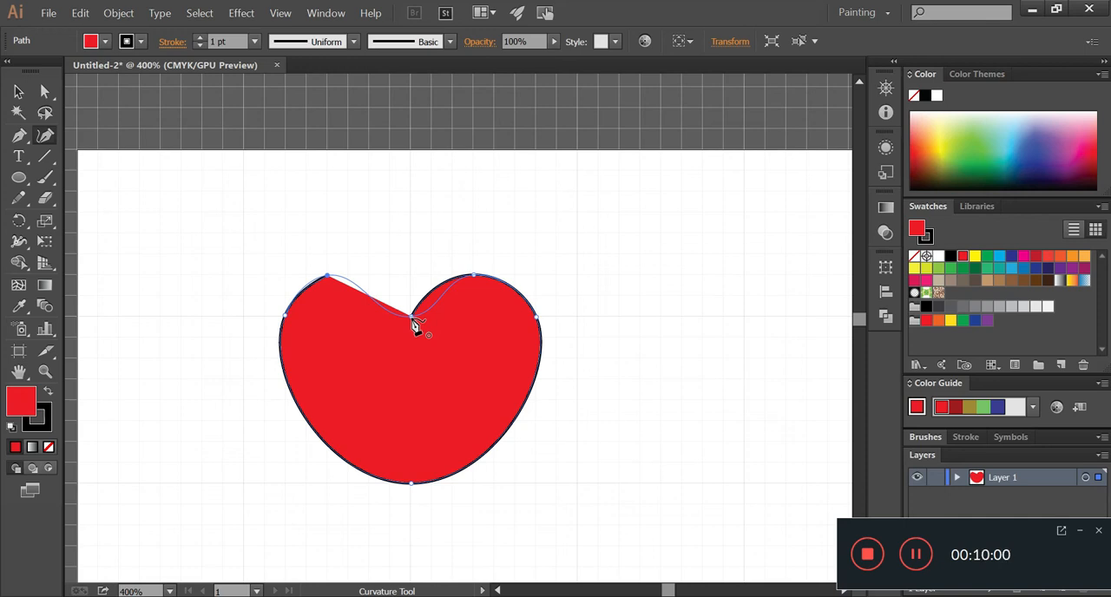
pyautogui.click(413, 319)
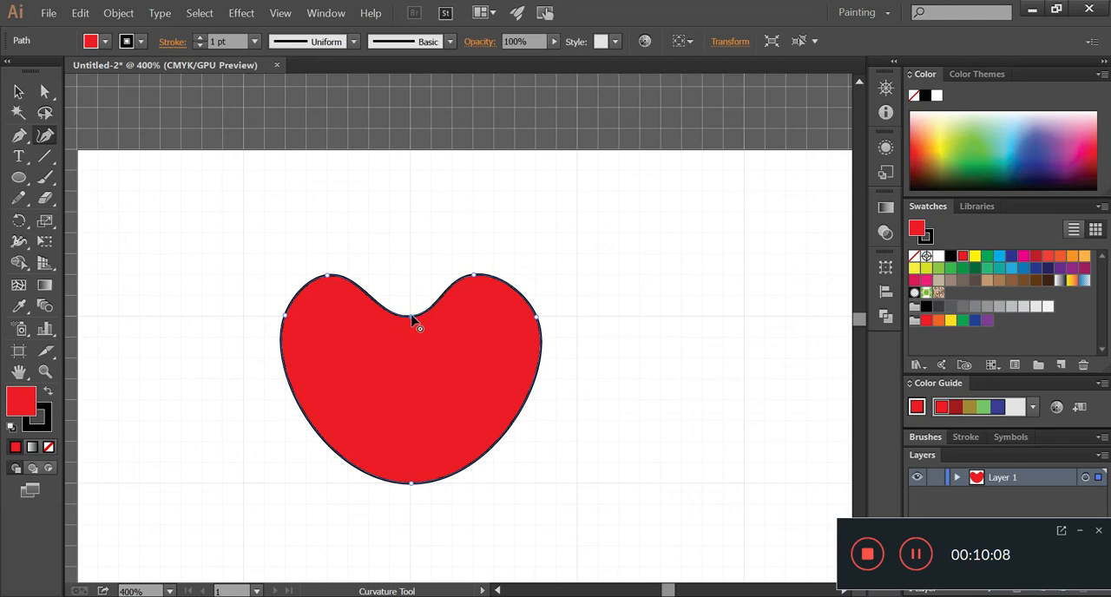
# - Convert the heart's top notch and bottom tip to corner points, and move the heart up and to the left
pyautogui.doubleClick(413, 319)
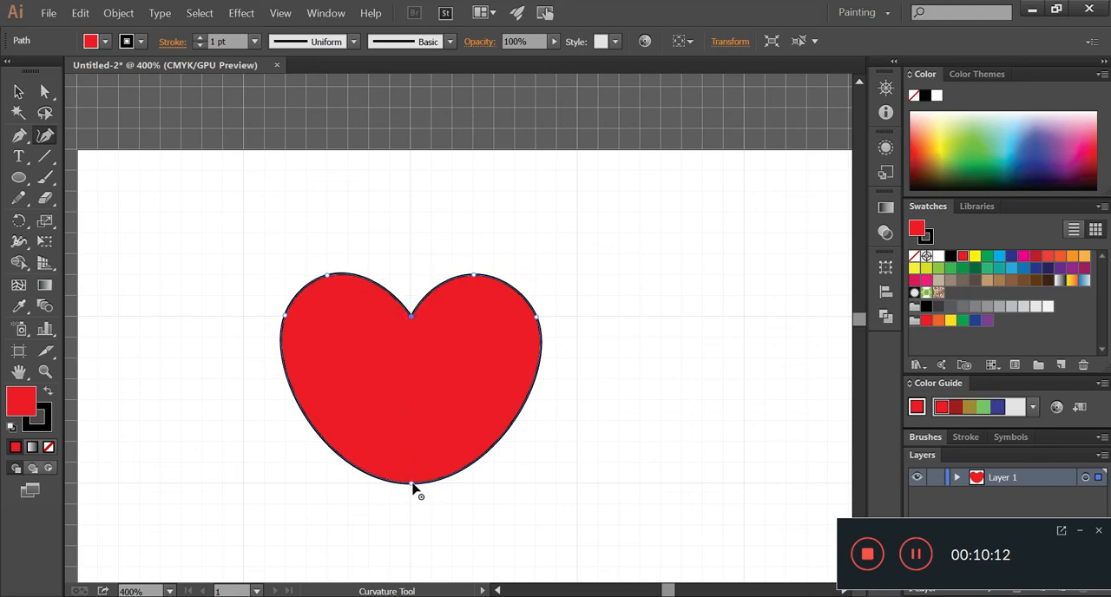
pyautogui.doubleClick(412, 483)
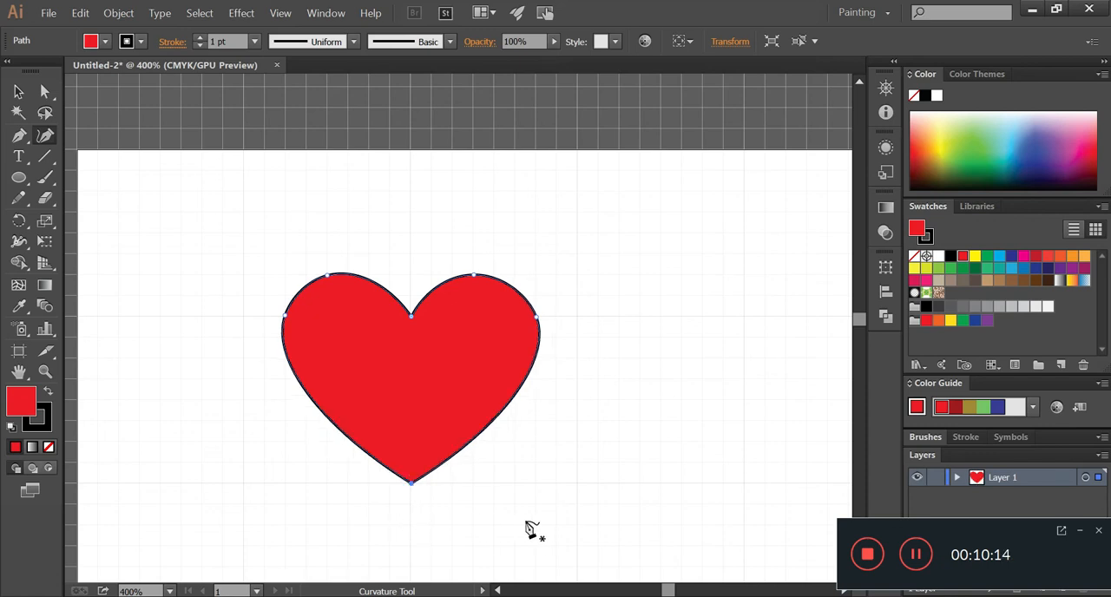
pyautogui.click(18, 92)
pyautogui.moveTo(375, 371); pyautogui.dragTo(276, 301)
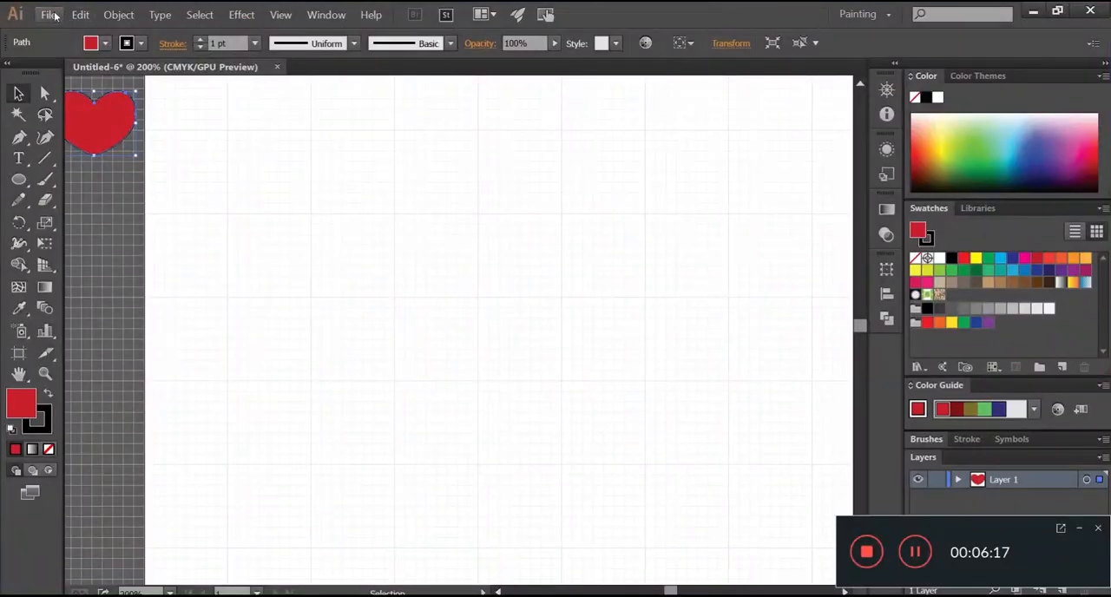
# - Hide the grid and move the red heart slightly down beside the artboard
pyautogui.click(51, 15)
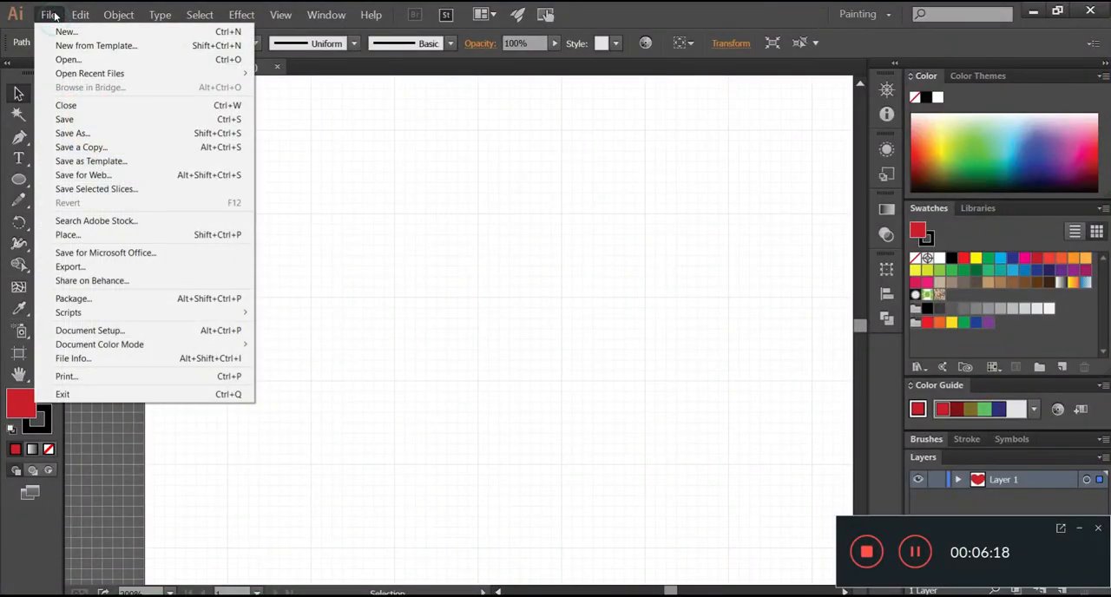
pyautogui.click(280, 14)
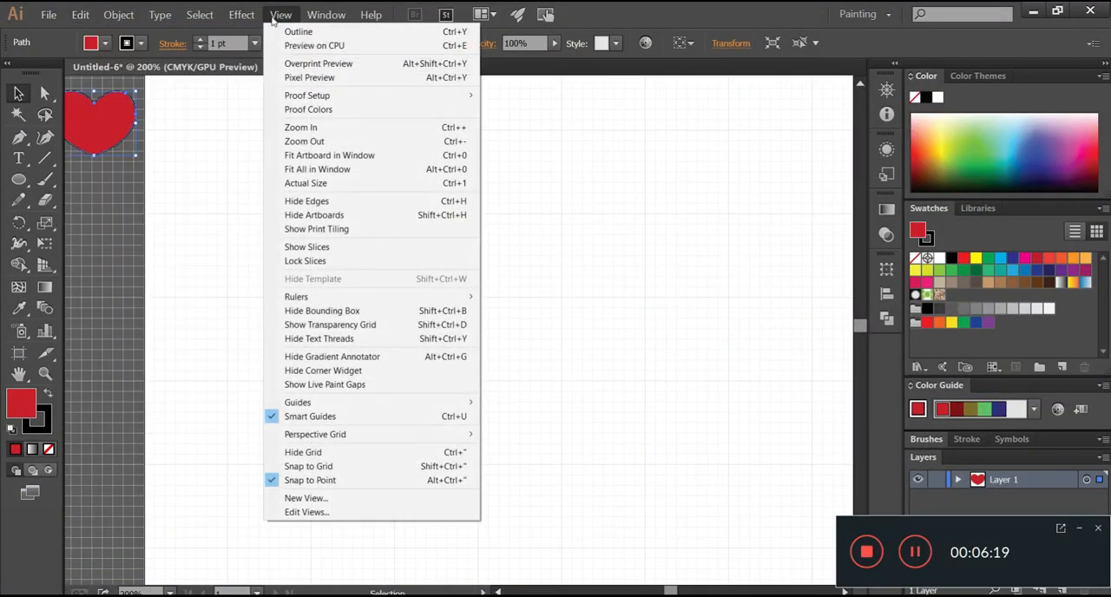
pyautogui.click(304, 453)
pyautogui.moveTo(98, 112); pyautogui.dragTo(114, 146)
pyautogui.click(339, 243)
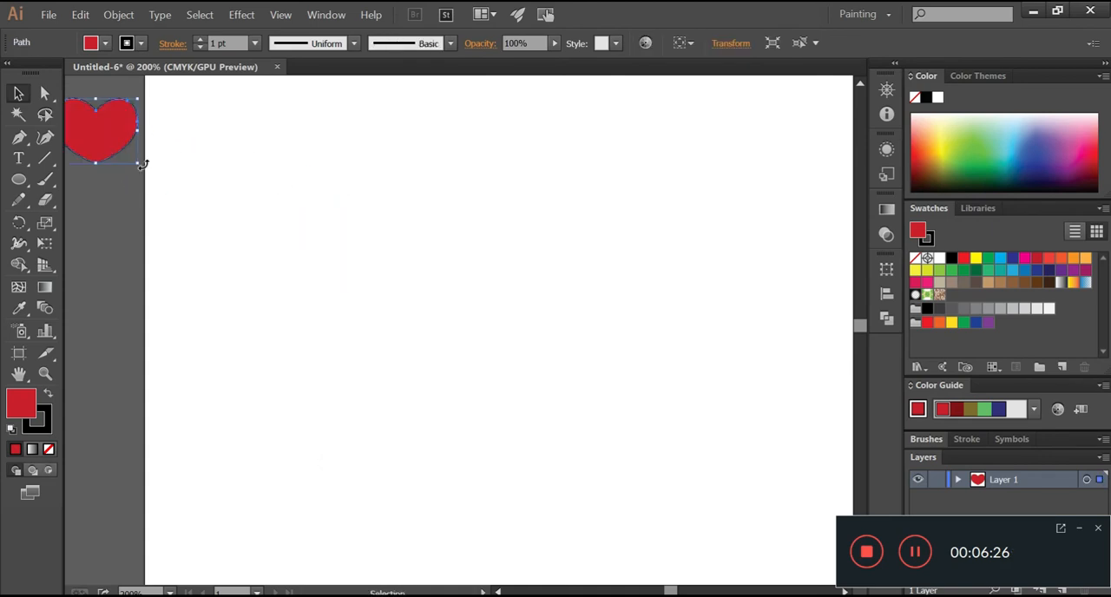
# - Place the Curvature_008a image on the artboard and enlarge it to span most of the visible artboard
pyautogui.click(49, 14)
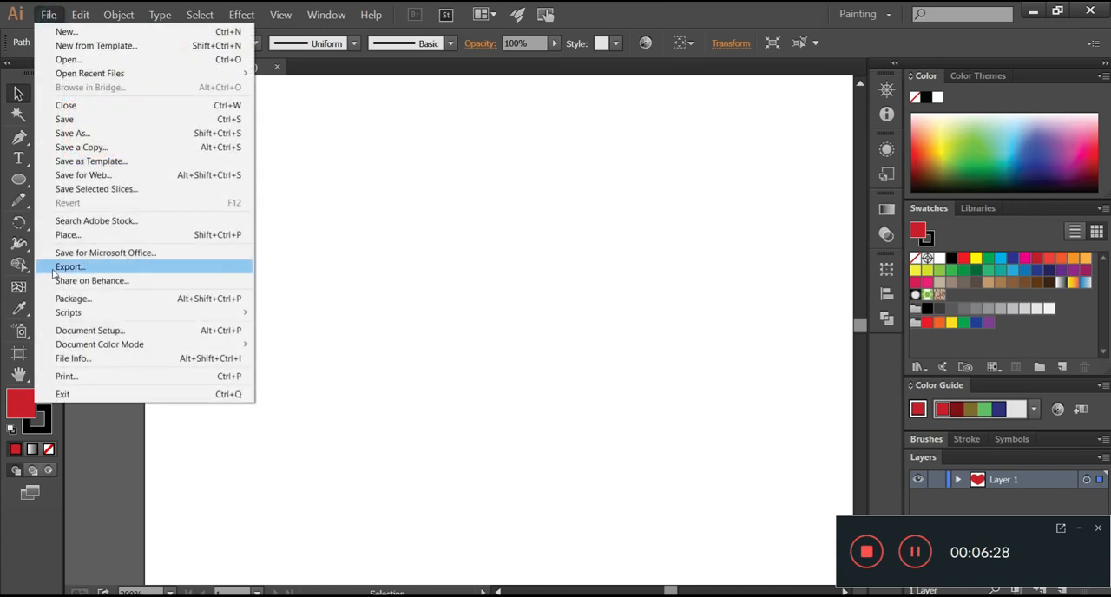
pyautogui.click(68, 234)
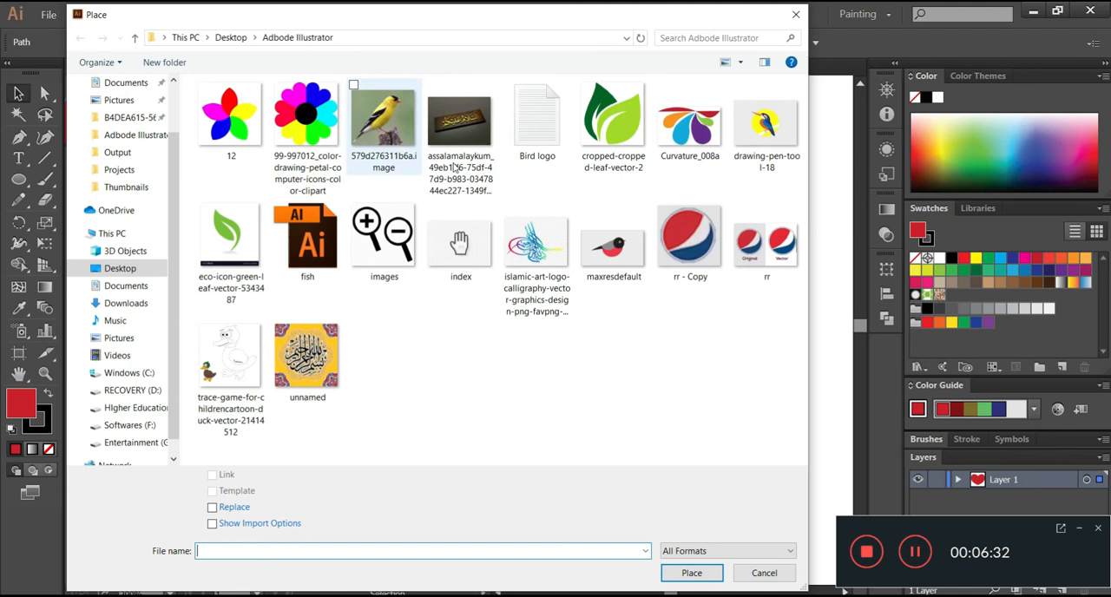
pyautogui.doubleClick(699, 128)
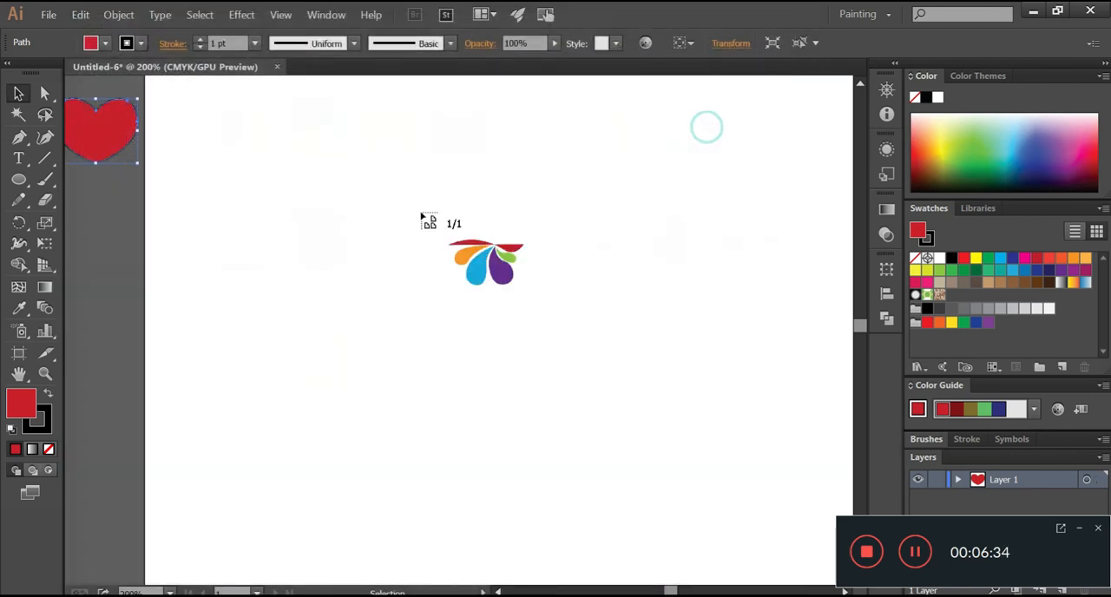
pyautogui.moveTo(289, 185); pyautogui.dragTo(690, 560)
pyautogui.moveTo(477, 269); pyautogui.dragTo(449, 300)
pyautogui.moveTo(261, 216); pyautogui.dragTo(157, 115)
pyautogui.moveTo(659, 457); pyautogui.dragTo(805, 552)
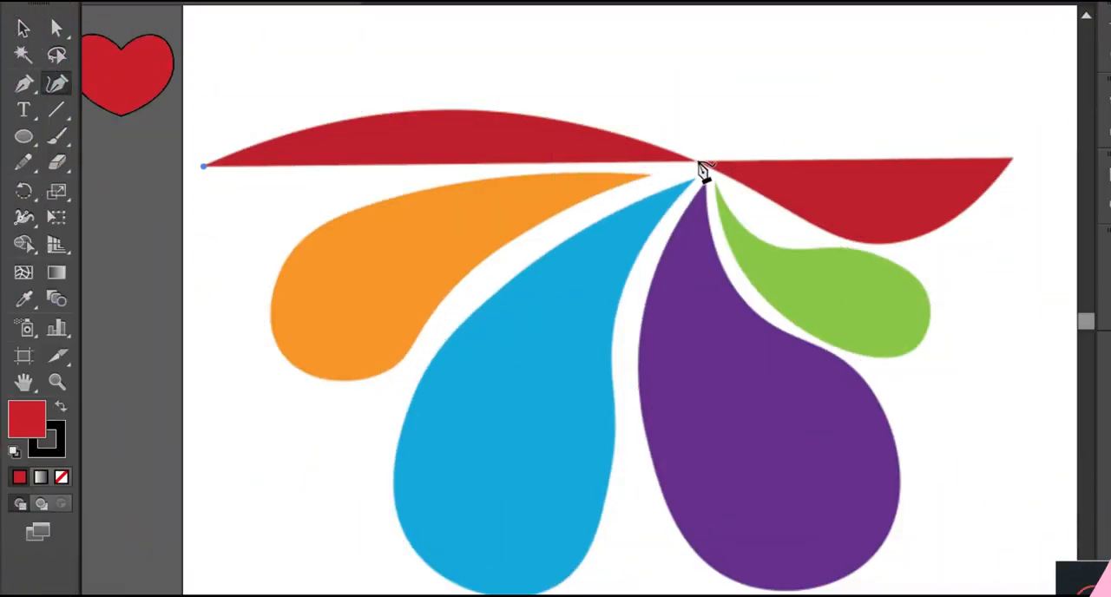
# - Trace the red ribbon with an unfilled Curvature path from its outer left tip through the crossing and along the lower curve to its right tip
pyautogui.click(697, 162)
pyautogui.click(914, 341)
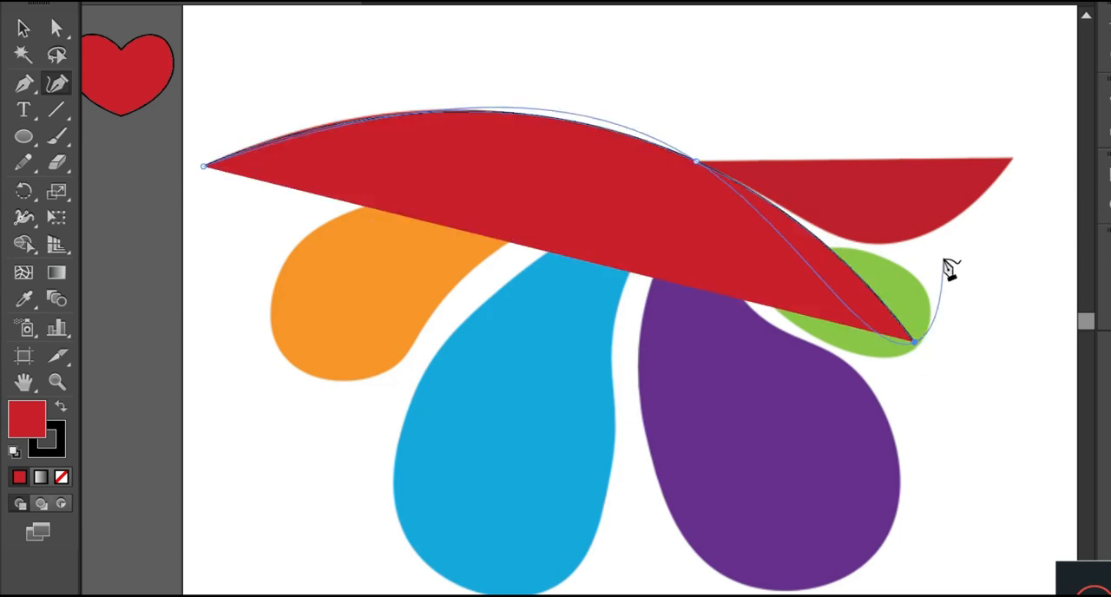
pyautogui.click(1011, 158)
pyautogui.moveTo(914, 342); pyautogui.dragTo(917, 237)
pyautogui.click(62, 478)
pyautogui.click(775, 202)
pyautogui.click(841, 236)
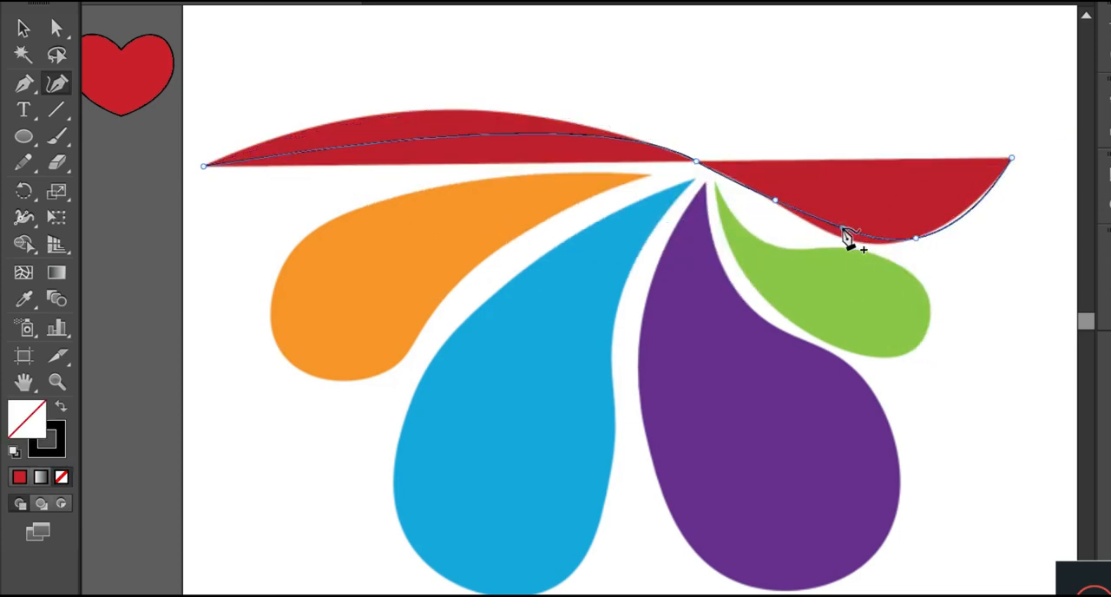
# - Bend the path's left part onto the red ribbon's upper arc and close it with a straight Pen tool segment between both tips
pyautogui.moveTo(452, 141); pyautogui.dragTo(447, 110)
pyautogui.press('p')
pyautogui.click(203, 165)
pyautogui.click(1012, 159)
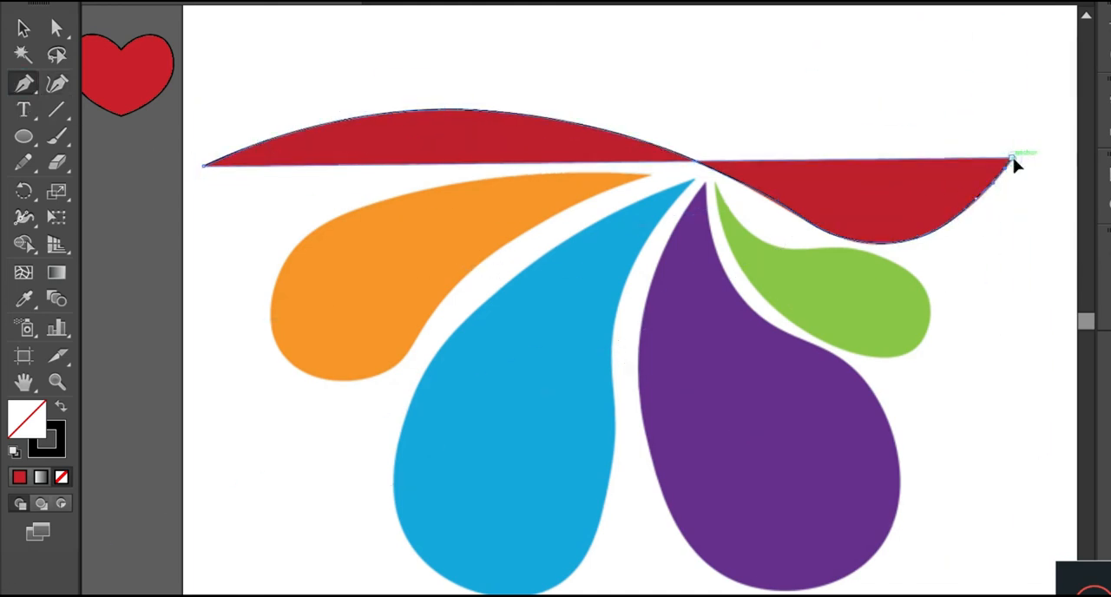
# - Draw a rough closed Curvature path around the orange petal, starting and ending at its pointed tip
pyautogui.click(51, 84)
pyautogui.click(651, 176)
pyautogui.click(272, 325)
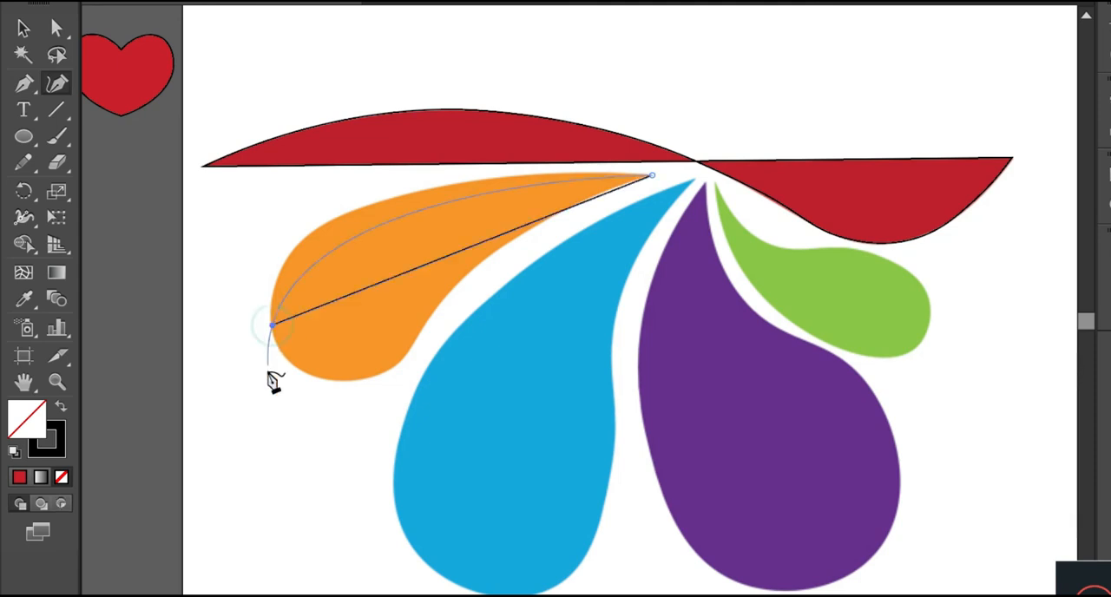
pyautogui.click(294, 435)
pyautogui.click(651, 176)
# - Add and reposition points along the orange petal's path so both long sides and the round end follow the image
pyautogui.moveTo(553, 158); pyautogui.dragTo(549, 174)
pyautogui.moveTo(626, 165); pyautogui.dragTo(625, 172)
pyautogui.moveTo(405, 206); pyautogui.dragTo(389, 199)
pyautogui.moveTo(302, 253); pyautogui.dragTo(295, 249)
pyautogui.moveTo(272, 326); pyautogui.dragTo(268, 324)
pyautogui.moveTo(295, 435); pyautogui.dragTo(299, 369)
pyautogui.moveTo(449, 349); pyautogui.dragTo(427, 323)
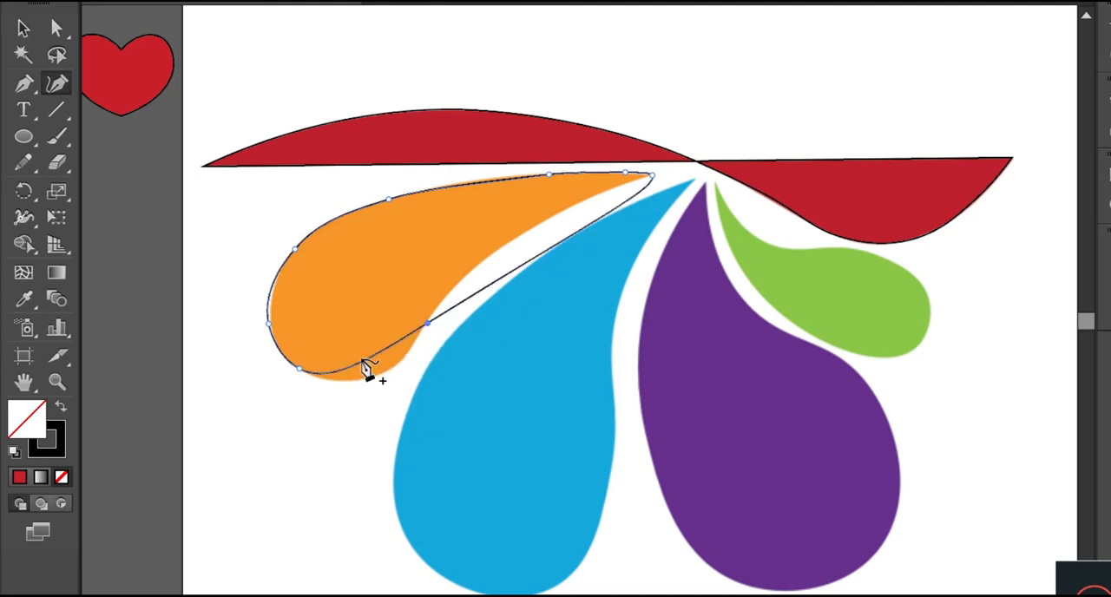
pyautogui.moveTo(569, 213); pyautogui.dragTo(564, 211)
pyautogui.moveTo(635, 185); pyautogui.dragTo(631, 183)
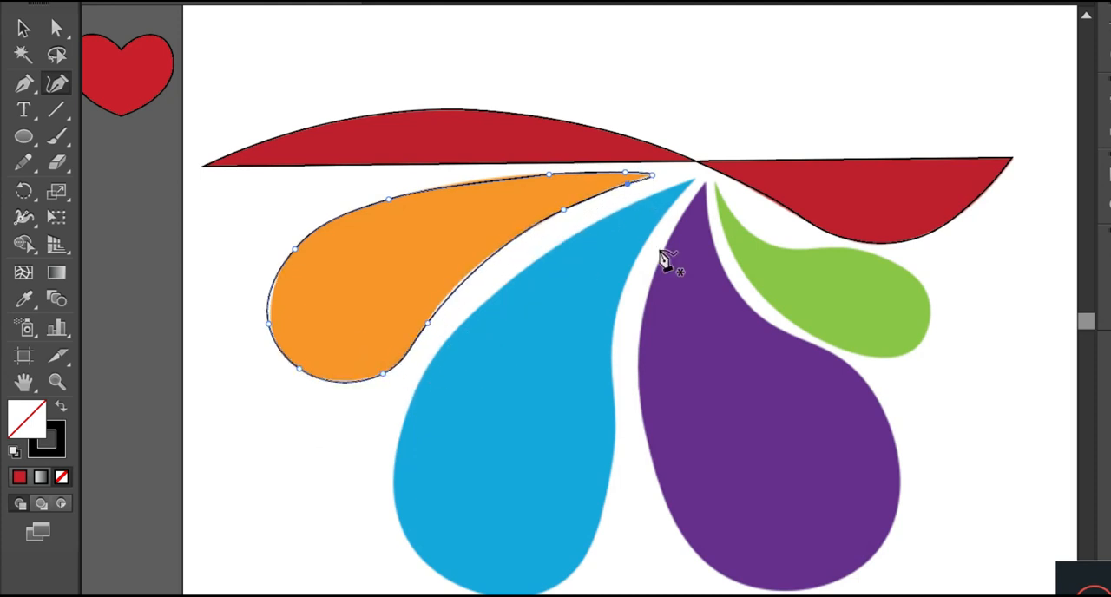
# - Draw a rough closed Curvature path over the blue petal from its tip through one point on each side
pyautogui.click(694, 179)
pyautogui.click(393, 501)
pyautogui.click(613, 451)
pyautogui.click(694, 179)
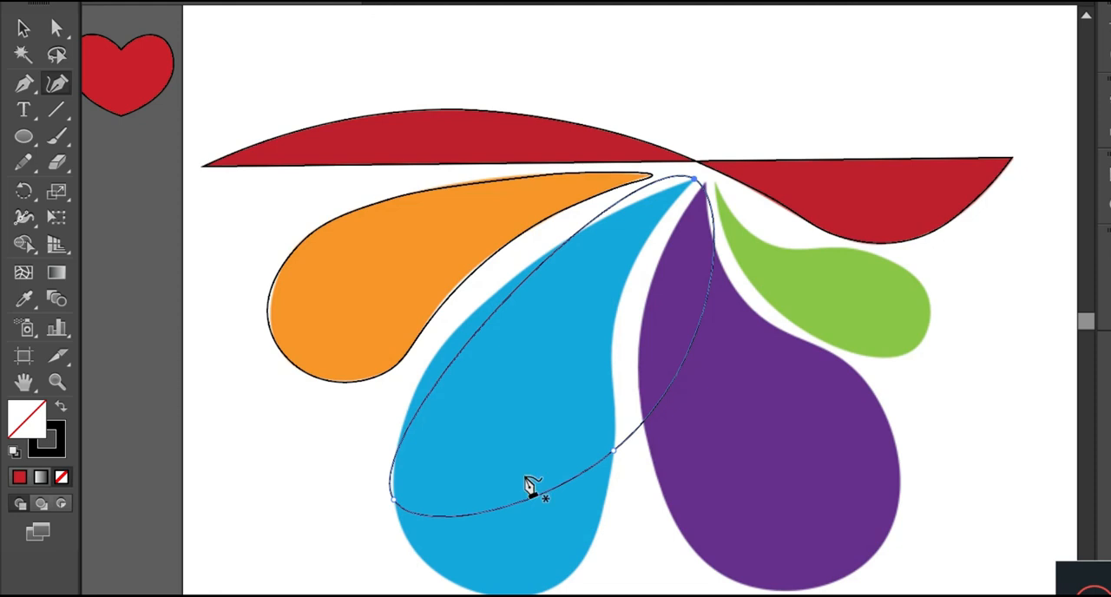
# - Add and reposition points along the blue petal's path to fit its sides and rounded lower end
pyautogui.moveTo(506, 301); pyautogui.dragTo(486, 303)
pyautogui.moveTo(676, 182); pyautogui.dragTo(594, 223)
pyautogui.moveTo(695, 276); pyautogui.dragTo(669, 207)
pyautogui.moveTo(639, 330); pyautogui.dragTo(612, 324)
pyautogui.moveTo(495, 521); pyautogui.dragTo(547, 592)
pyautogui.moveTo(437, 558); pyautogui.dragTo(432, 568)
# - Trace the purple petal with a closed Curvature path starting at its tip, and add points to refine its right side
pyautogui.click(705, 184)
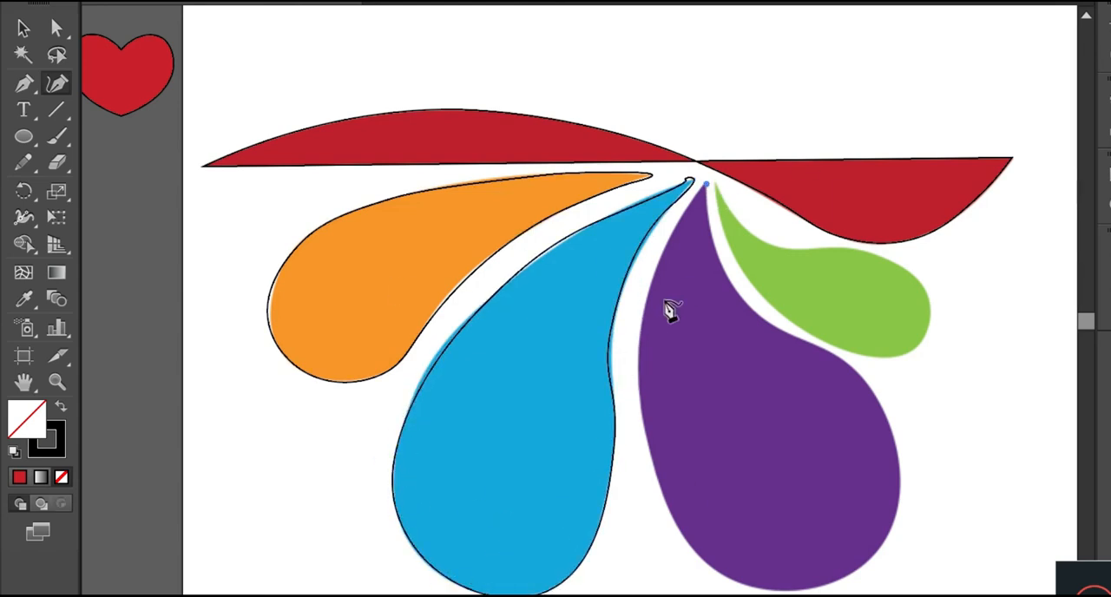
pyautogui.click(640, 330)
pyautogui.moveTo(651, 451); pyautogui.dragTo(840, 584)
pyautogui.click(683, 533)
pyautogui.click(860, 569)
pyautogui.click(900, 497)
pyautogui.click(857, 371)
pyautogui.click(762, 321)
pyautogui.click(708, 223)
pyautogui.click(706, 184)
pyautogui.click(803, 340)
pyautogui.click(894, 430)
# - Trace the green petal with a closed Curvature path around its rounded end, starting and ending at its tip
pyautogui.click(716, 185)
pyautogui.click(798, 248)
pyautogui.click(828, 241)
pyautogui.click(929, 292)
pyautogui.click(930, 327)
pyautogui.click(890, 358)
pyautogui.click(740, 270)
pyautogui.click(717, 185)
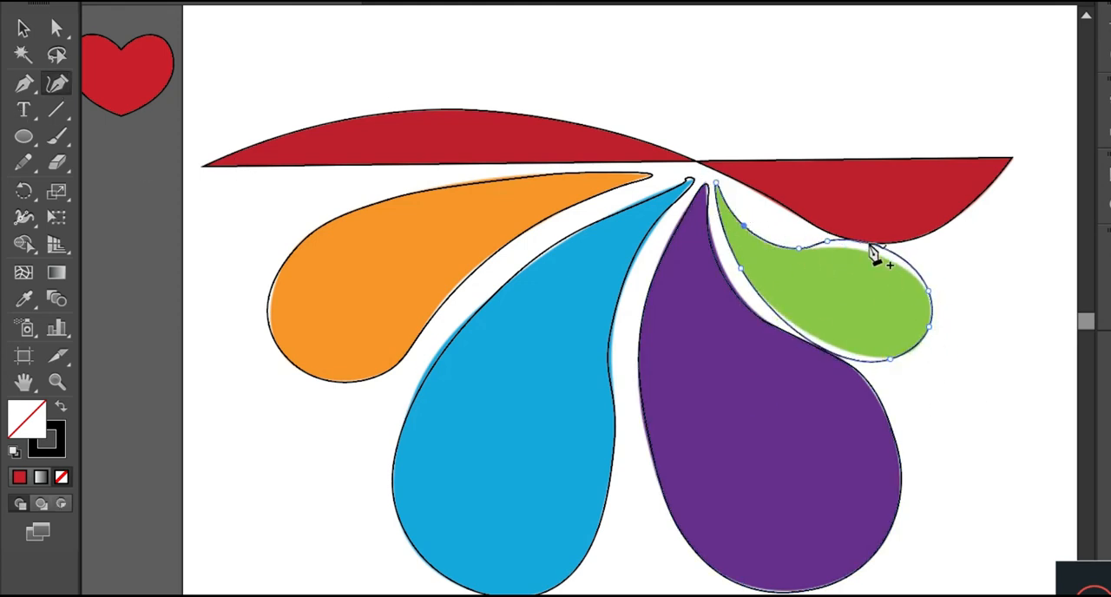
pyautogui.press('v')
pyautogui.hotkey('ctrl', 'a')
pyautogui.click(584, 66)
pyautogui.click(748, 139)
pyautogui.click(895, 95)
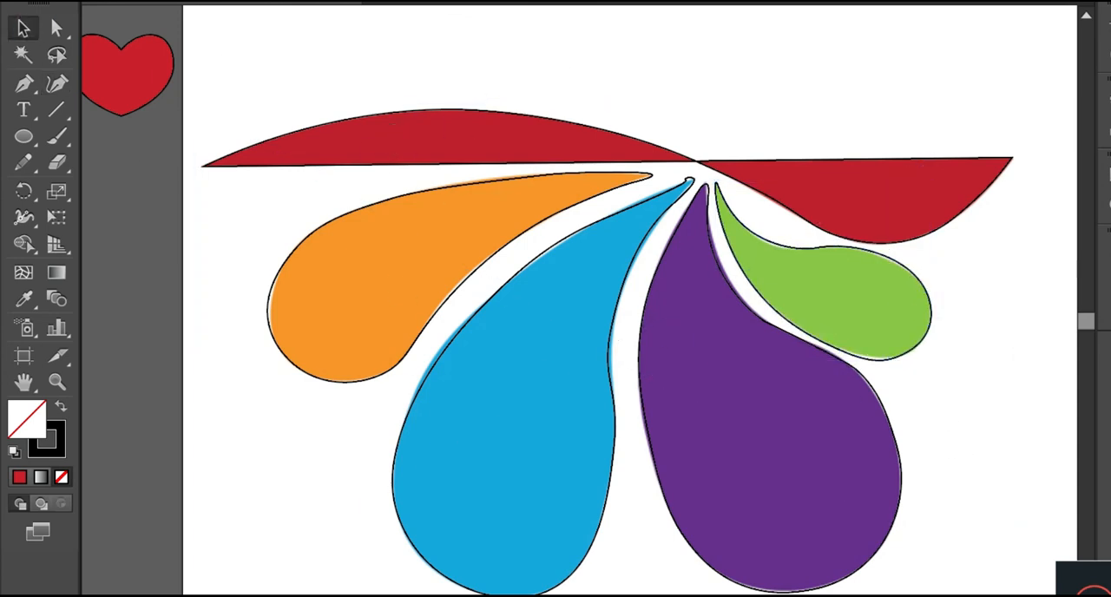
pyautogui.click(595, 116)
pyautogui.press('Delete')
pyautogui.hotkey('ctrl', 'z')
# - Fill the traced ribbon, orange petal and green petal with their matching image colours using the Eyedropper, leaving them without a stroke
pyautogui.click(210, 164)
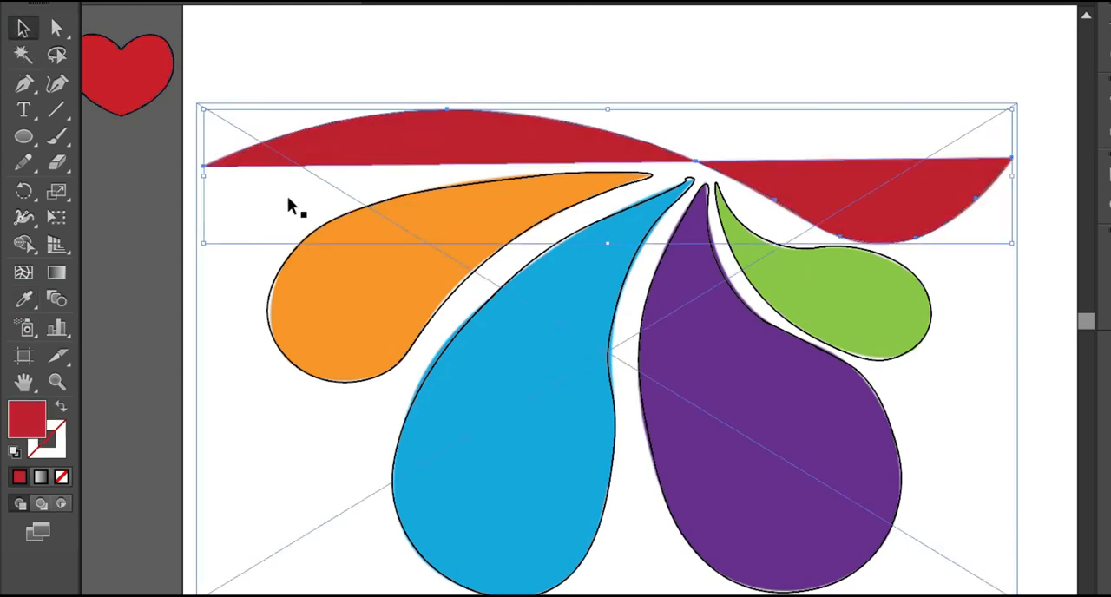
pyautogui.click(409, 253)
pyautogui.click(816, 261)
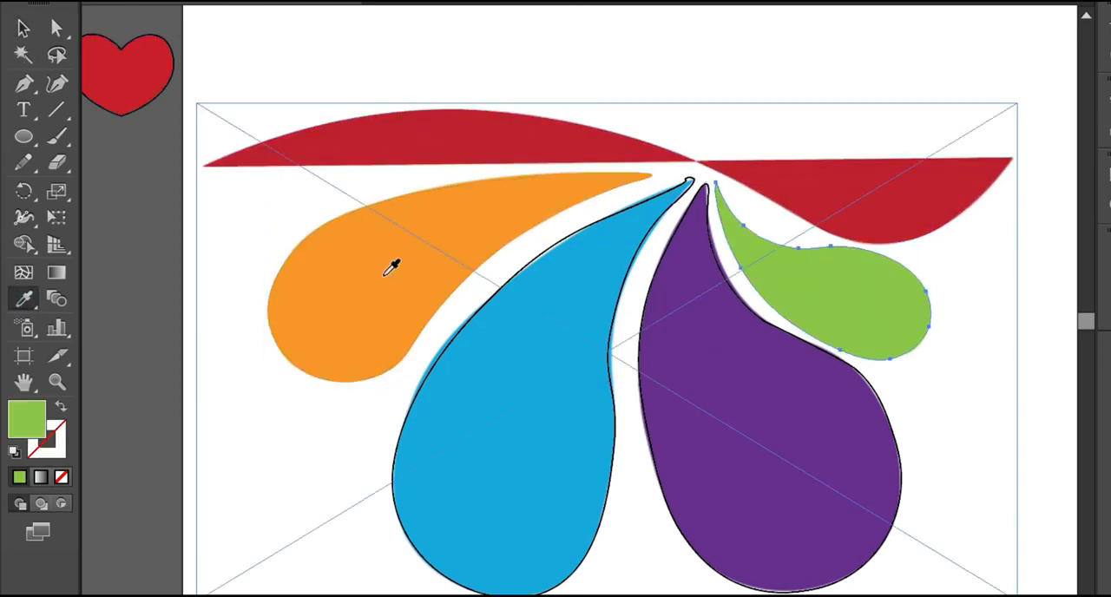
# - Fill the traced blue and purple petals with the colours sampled from the image, leaving them without a stroke
pyautogui.click(619, 441)
pyautogui.click(23, 299)
pyautogui.click(512, 356)
pyautogui.press('v')
pyautogui.click(764, 322)
pyautogui.press('i')
pyautogui.click(801, 392)
# - Delete the placed reference image and select all the coloured traced shapes
pyautogui.press('v')
pyautogui.click(703, 136)
pyautogui.click(541, 324)
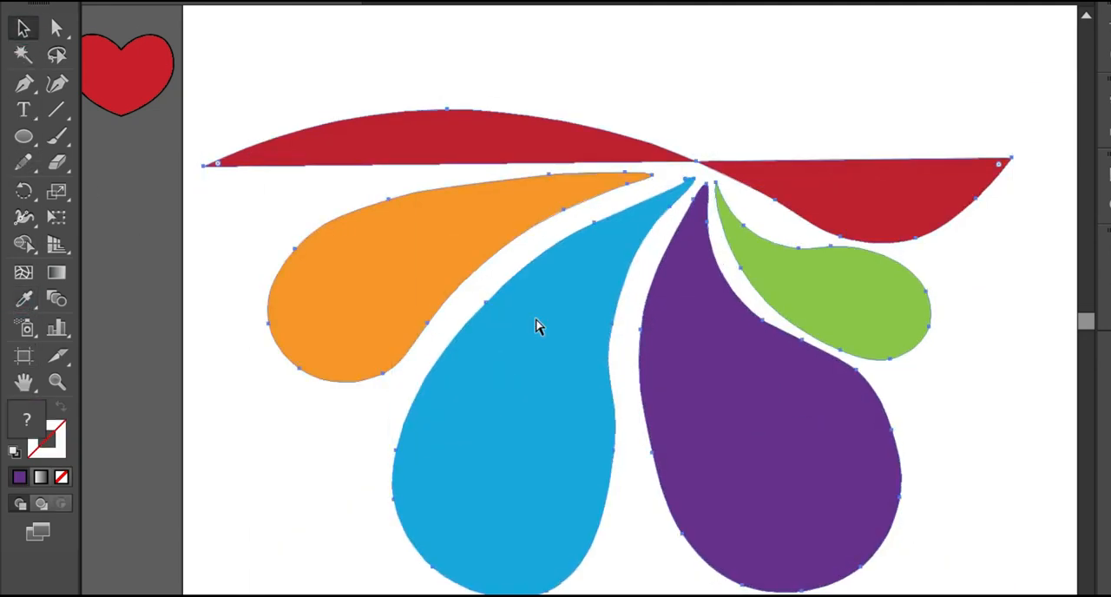